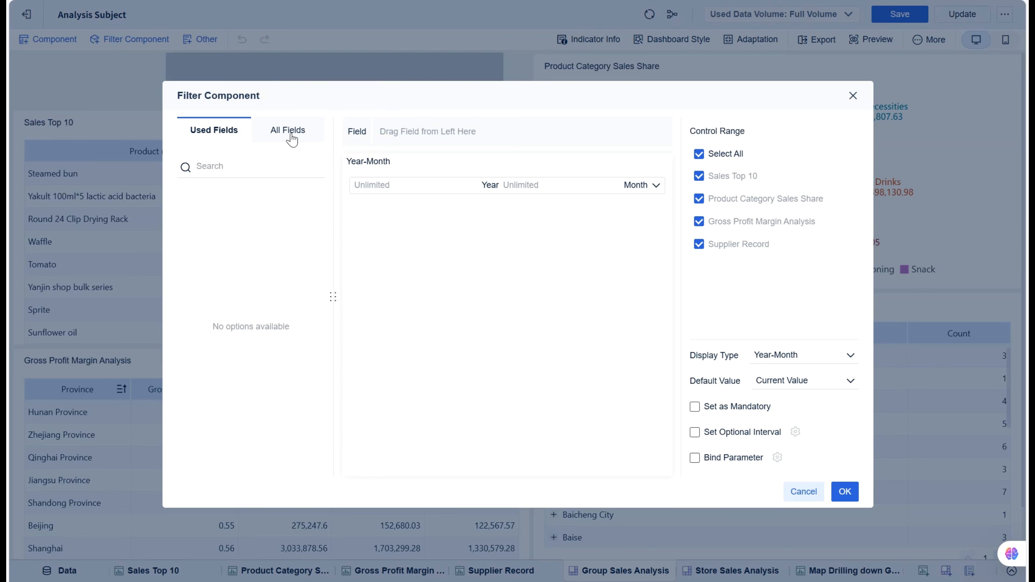
Bind the Year-Month filter to Date (year,month,day) from Sales Information and move it to the dashboard's upper-left corner
left_click(291, 140)
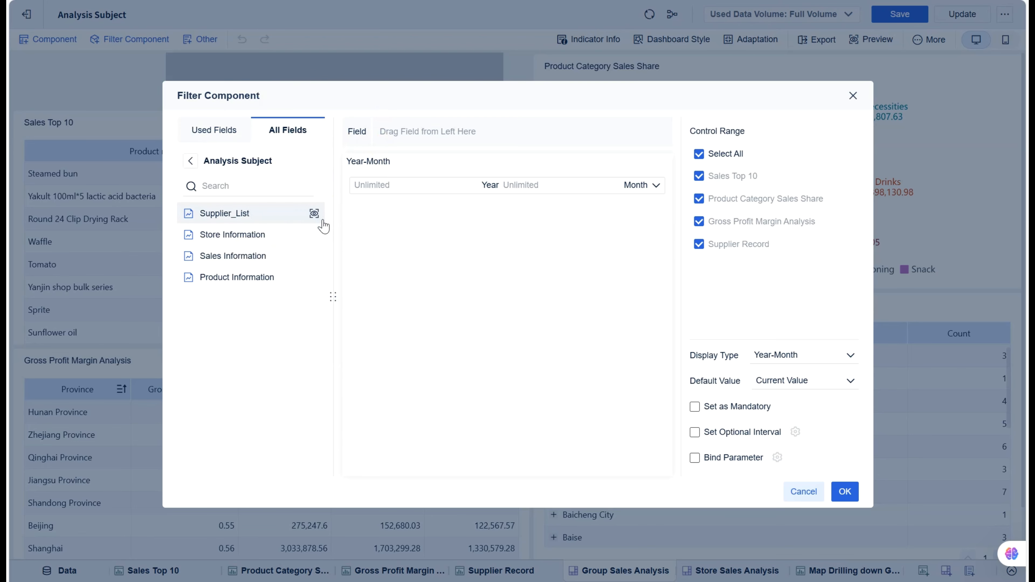
left_click(244, 257)
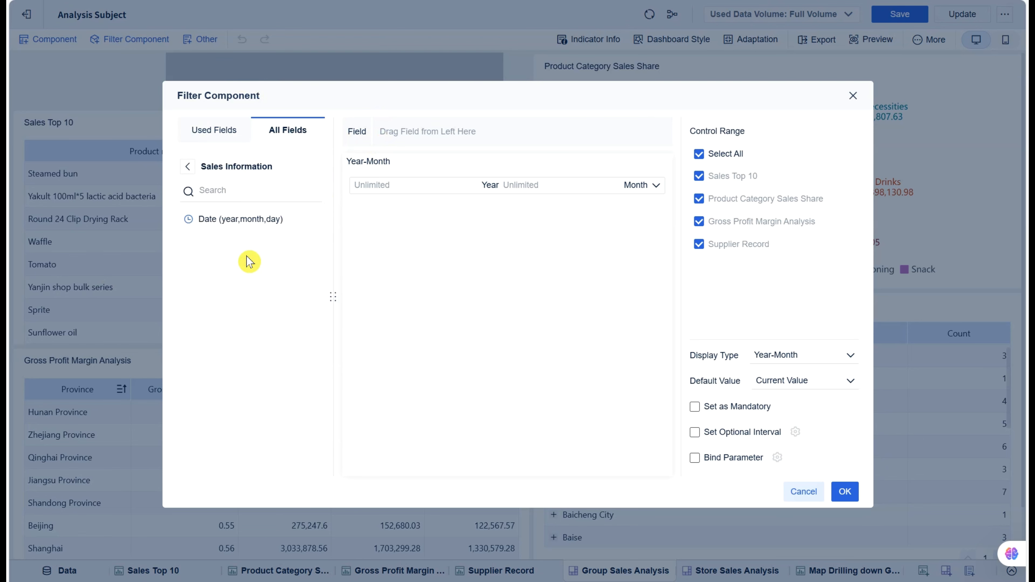
left_click_drag(202, 226, 424, 138)
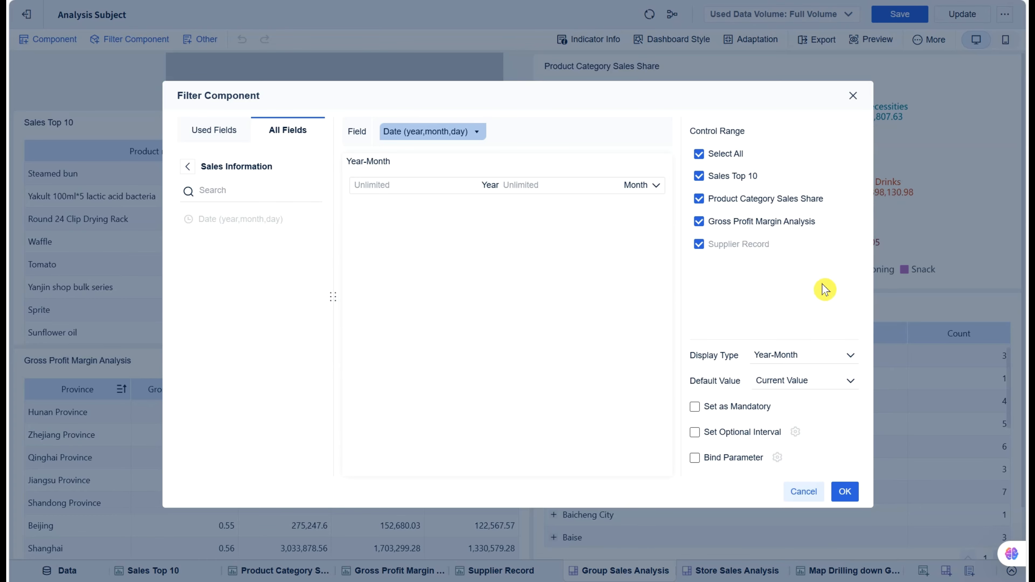
left_click(845, 493)
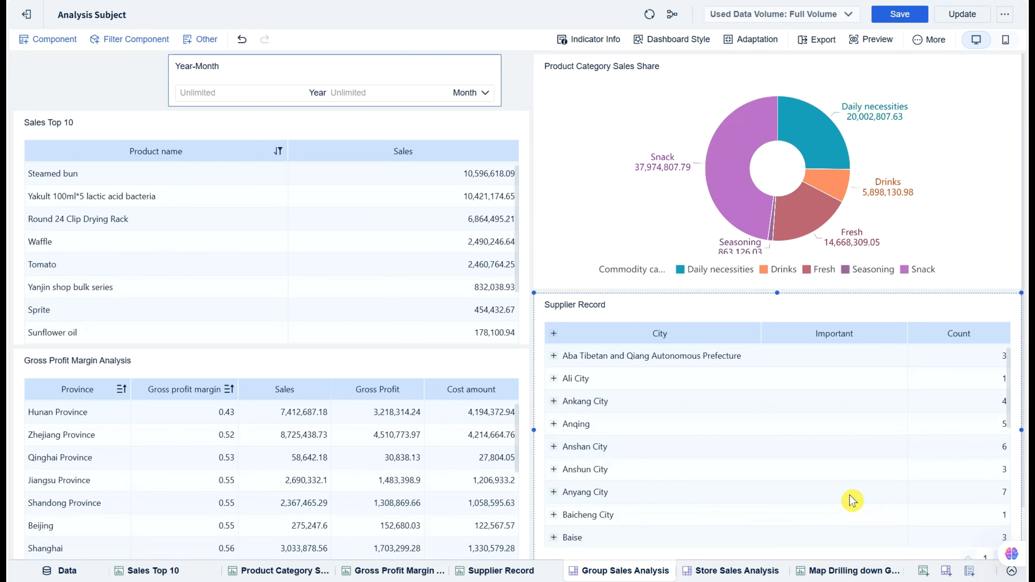
left_click(308, 61)
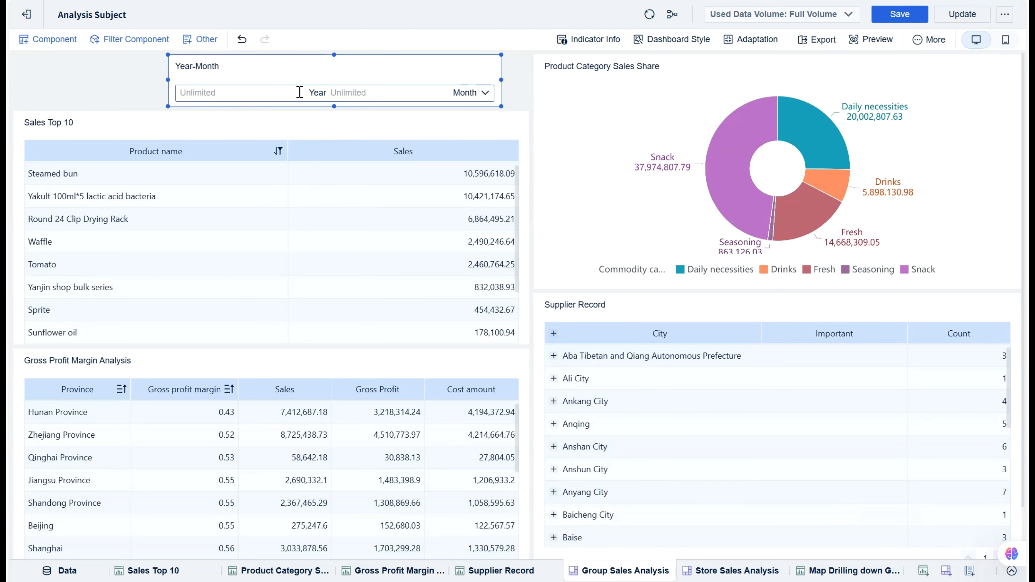
left_click_drag(313, 76, 165, 71)
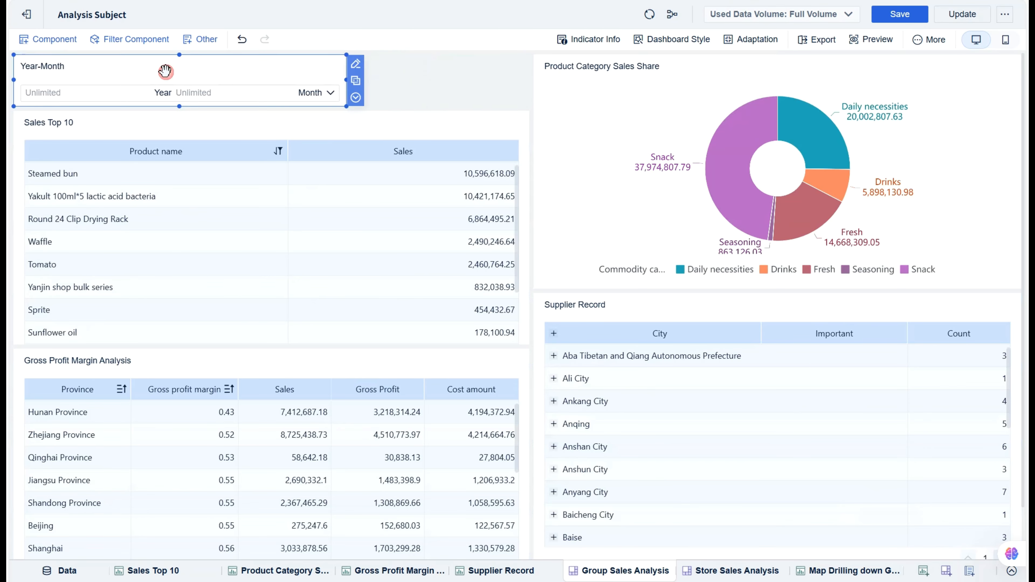
Test the Year-Month filter by filtering the dashboard to August 2025, and clear the selection
left_click(330, 93)
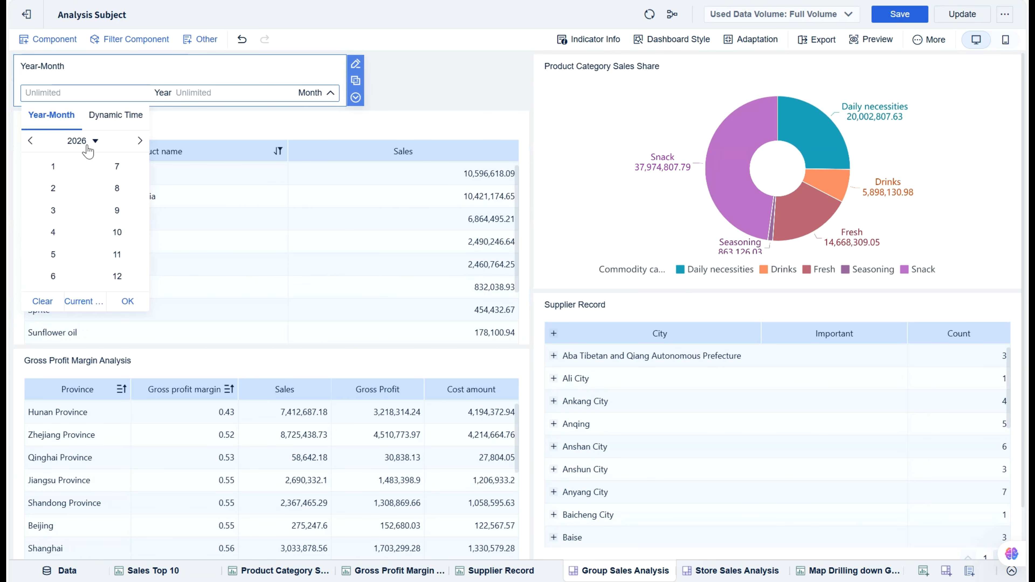
left_click(88, 141)
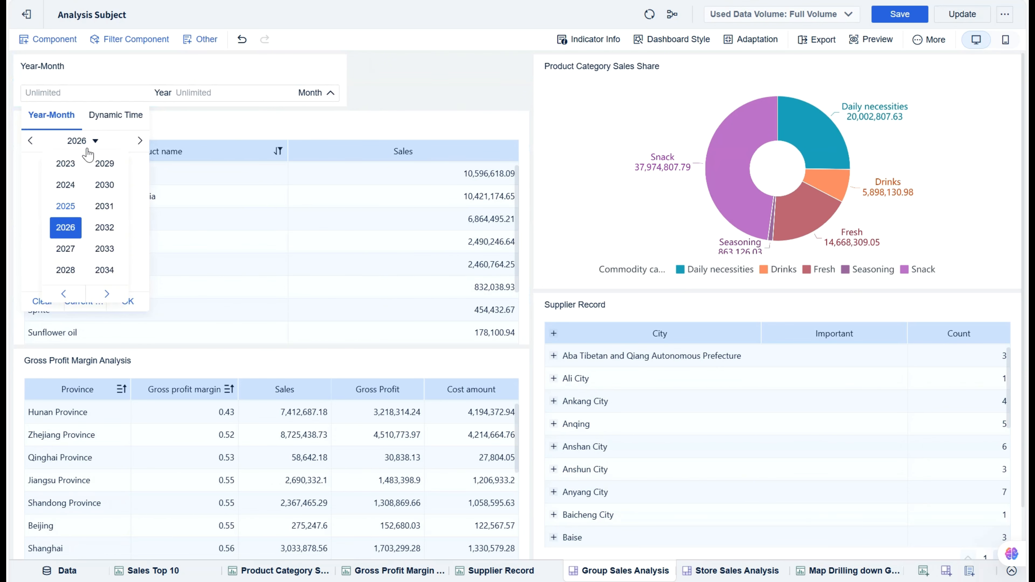
left_click(66, 206)
left_click(108, 193)
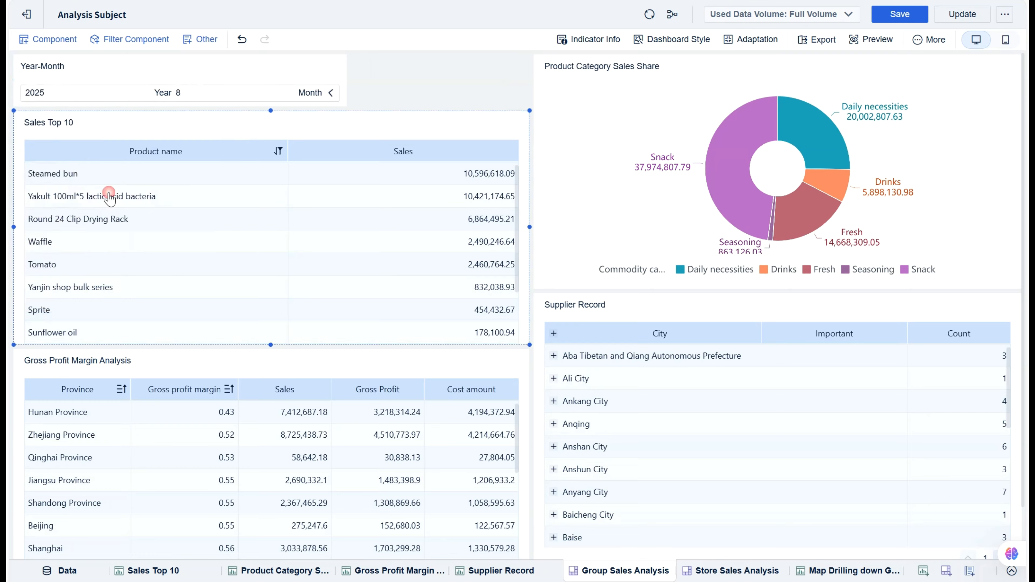
left_click(586, 409)
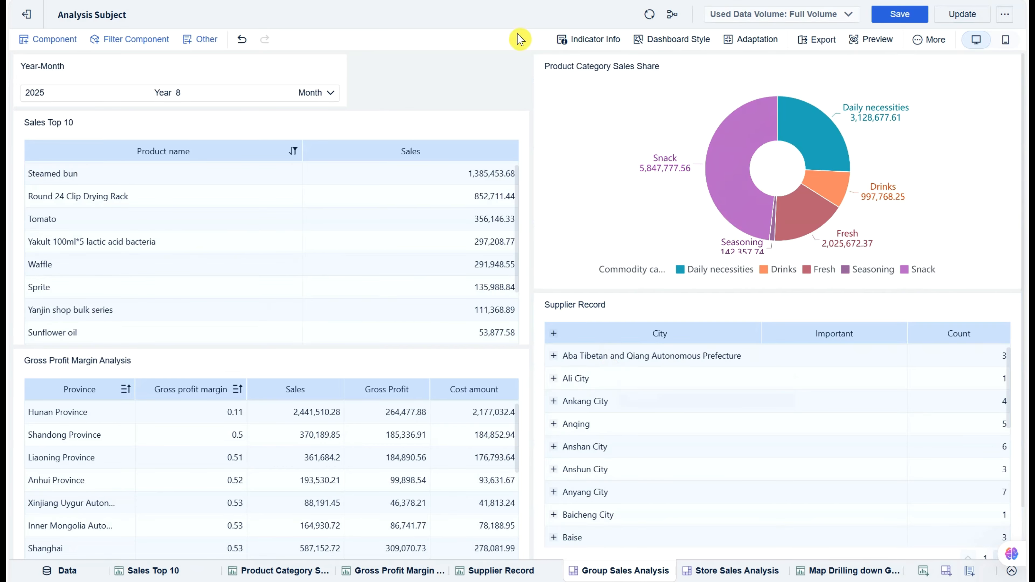
left_click(331, 93)
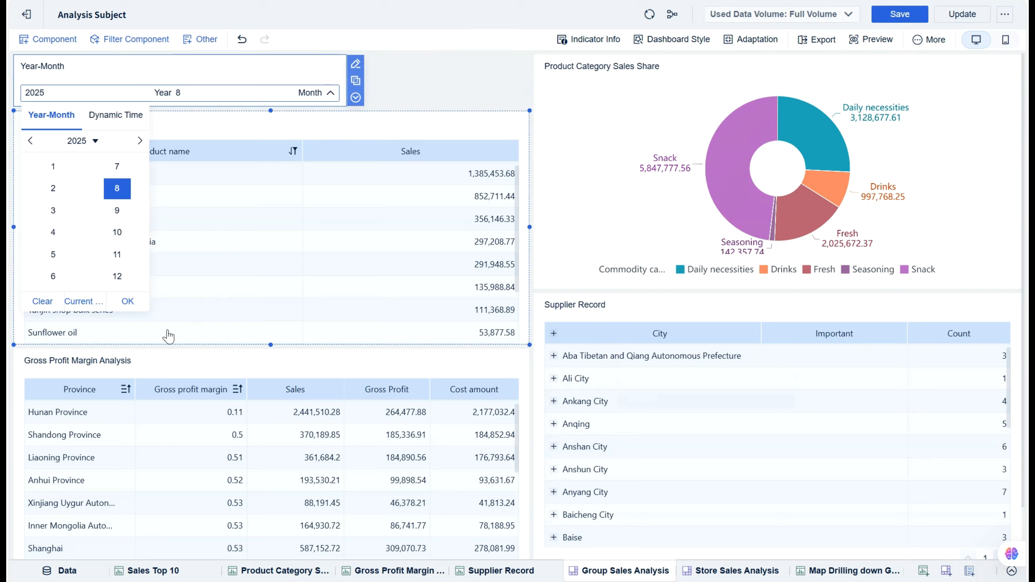
left_click(43, 304)
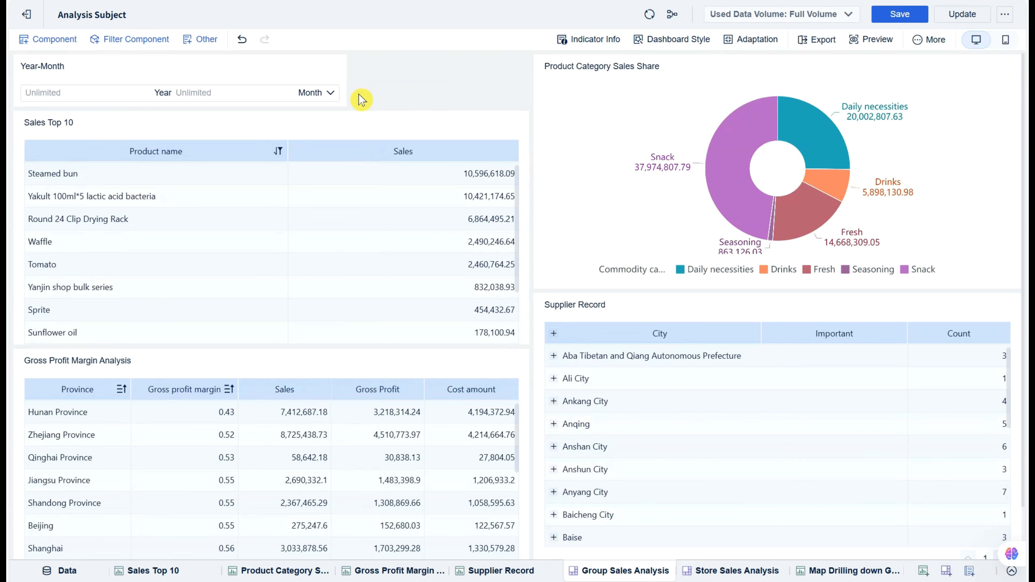
Add a Text Drop-Down filter beside the Year-Month filter and bind it to Commodity category from Sales Information
left_click(117, 38)
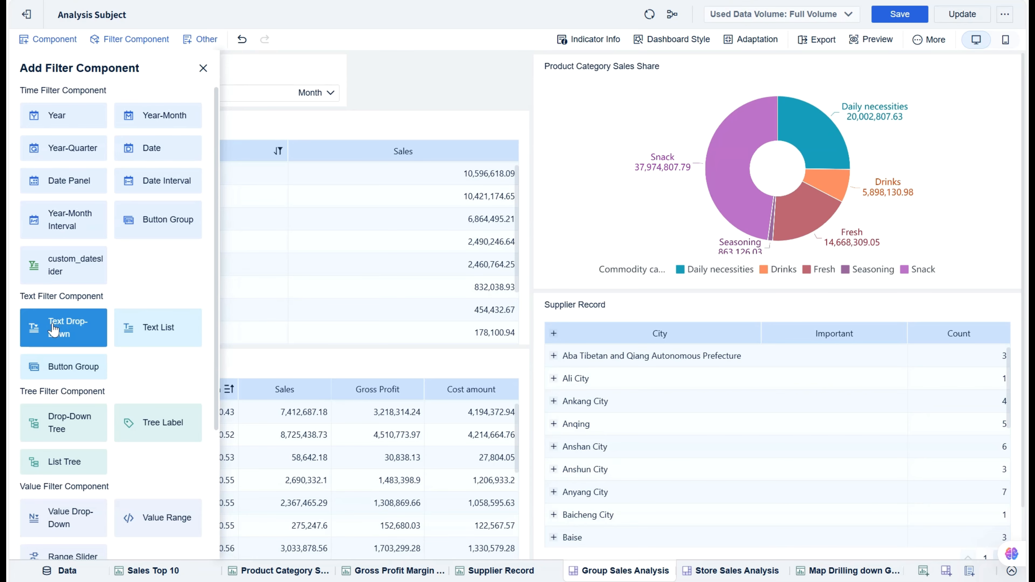
left_click_drag(59, 331, 391, 77)
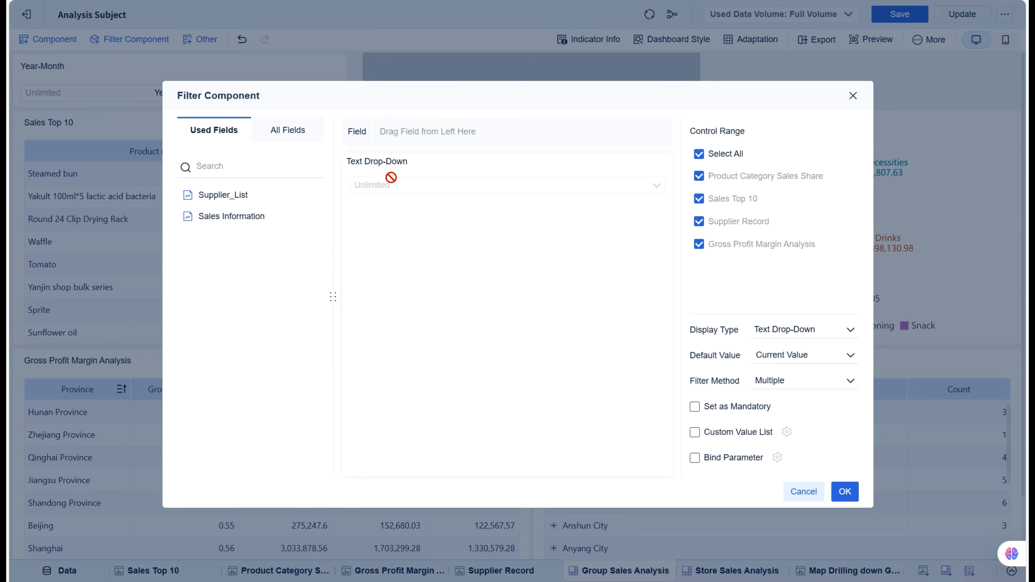
left_click(231, 216)
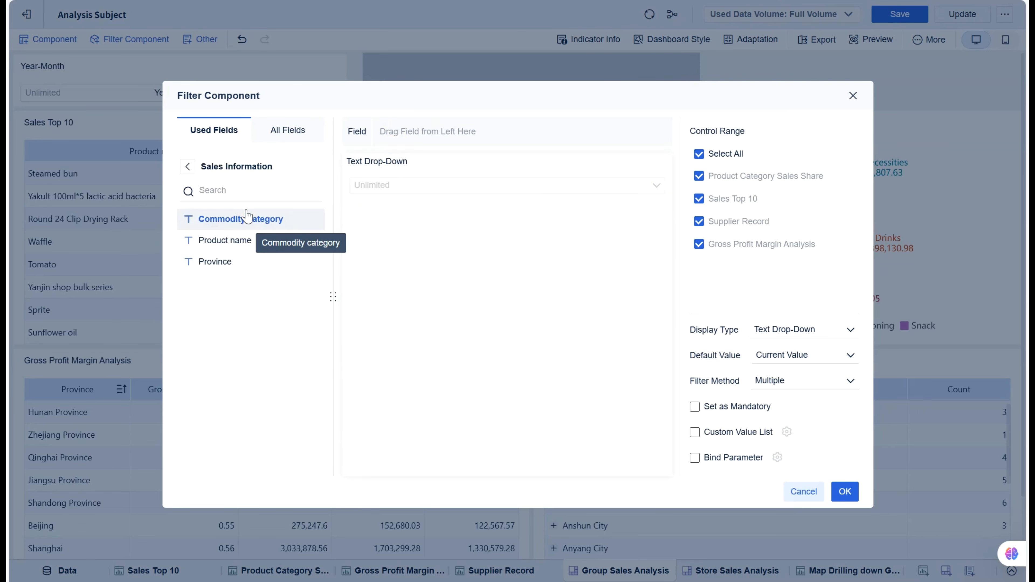
left_click_drag(247, 222, 407, 134)
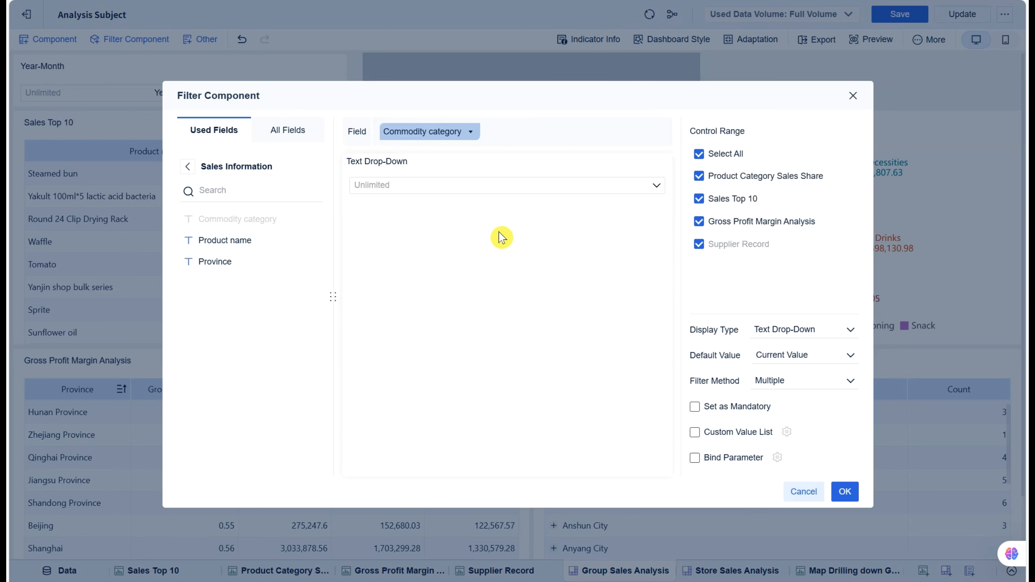
Title the new text drop-down filter "Commodity Category" and confirm its settings
left_click(416, 166)
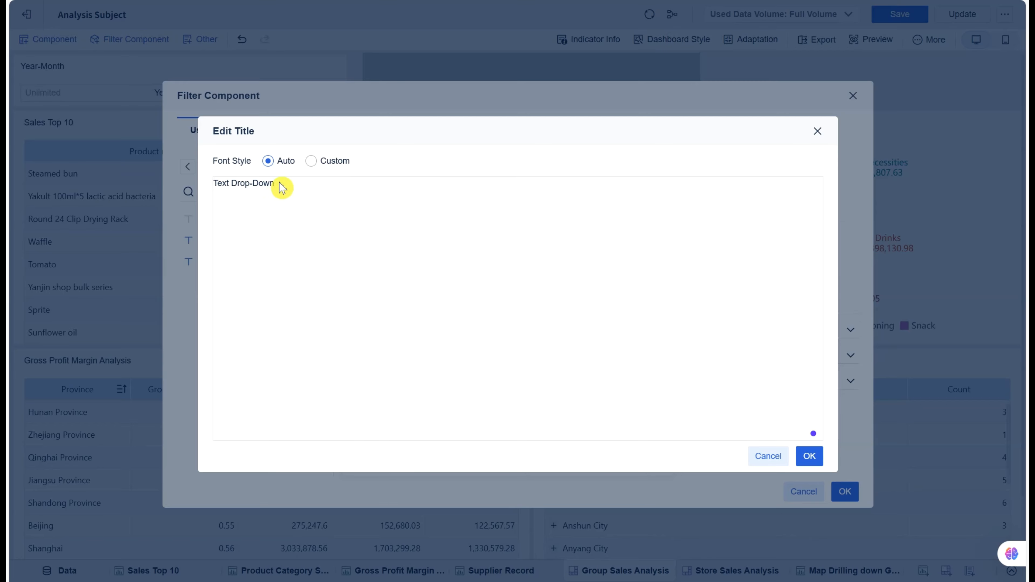
left_click_drag(284, 189, 220, 189)
type("Commodity Category")
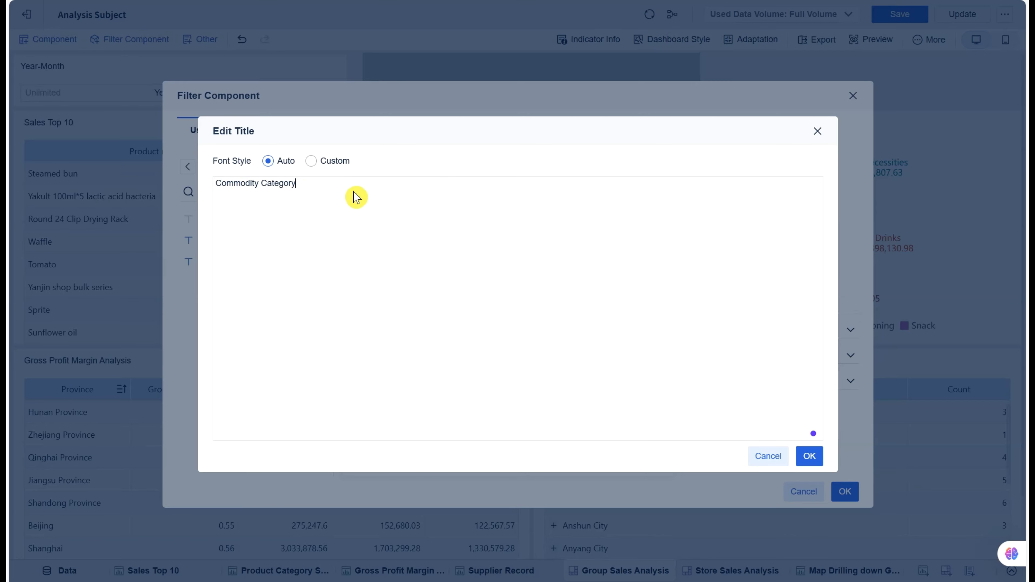
left_click(809, 456)
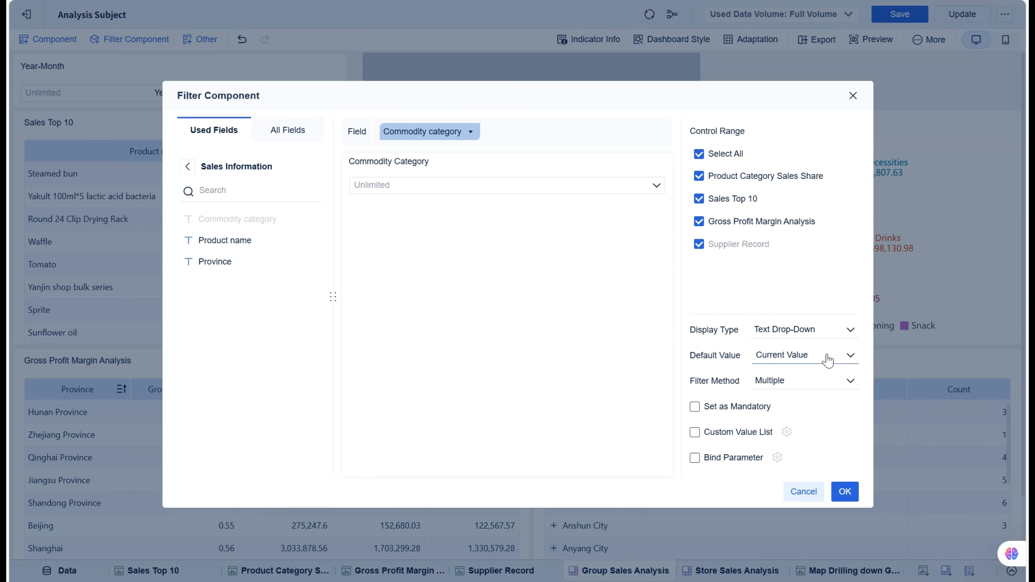
left_click(845, 492)
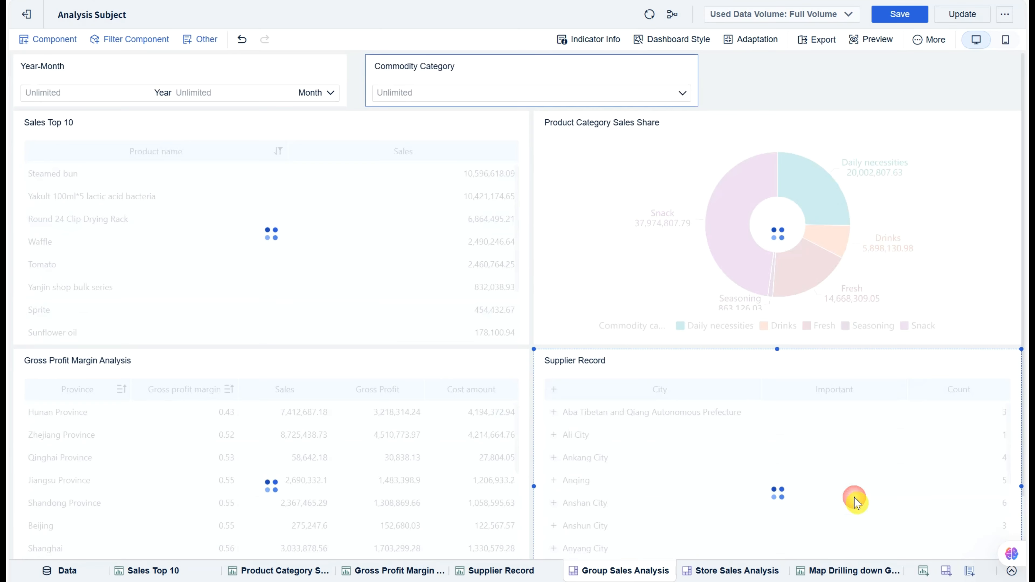
Test the Commodity Category filter with Drinks and Snack selected, and clear the selection
left_click(600, 321)
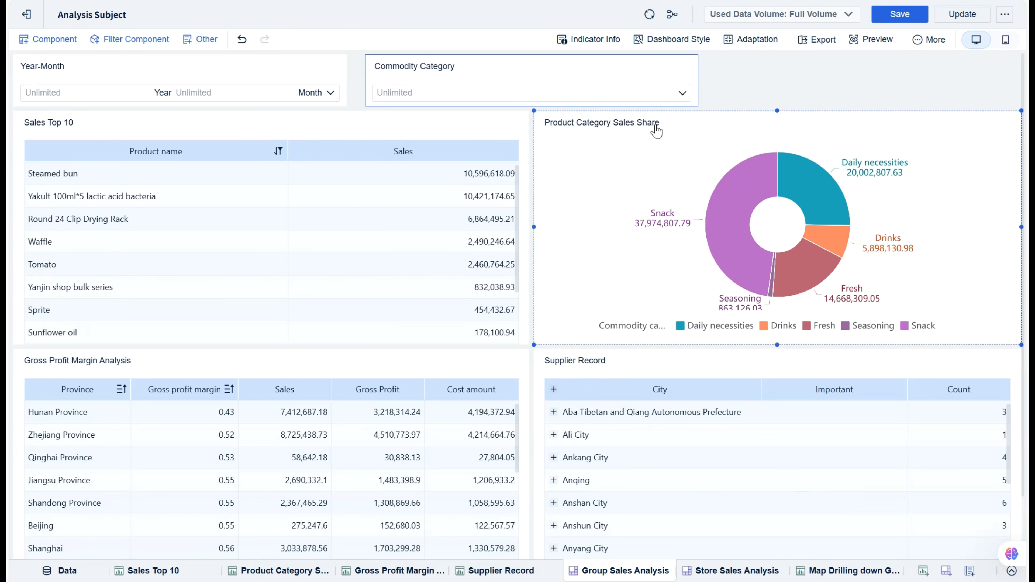
left_click(685, 105)
left_click(682, 93)
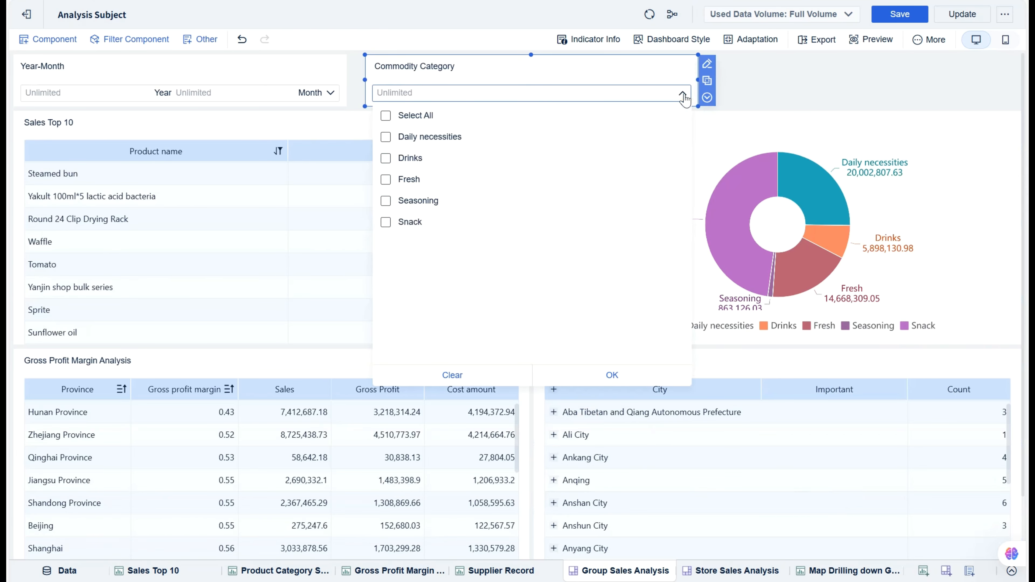
left_click(384, 224)
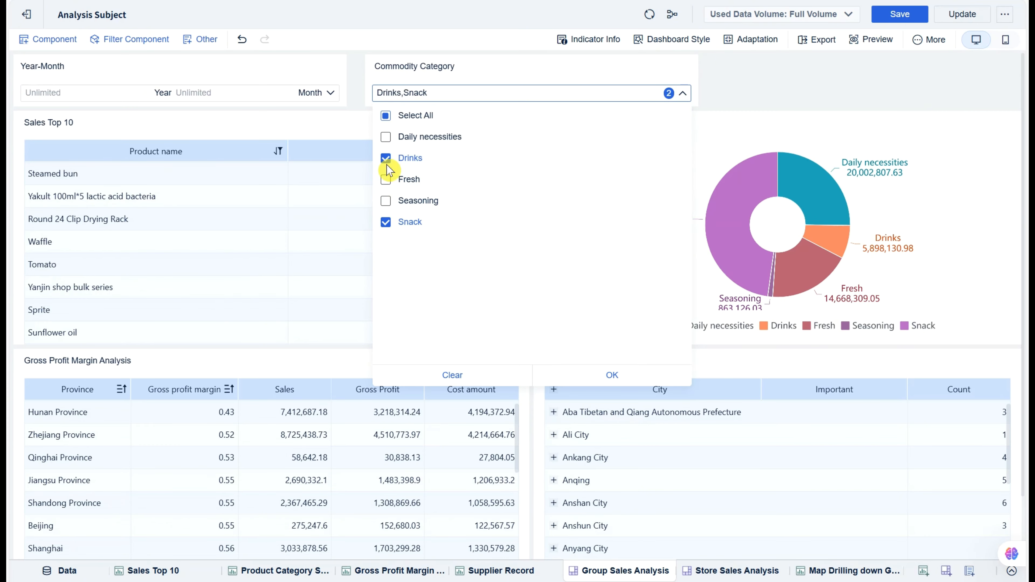
left_click(586, 378)
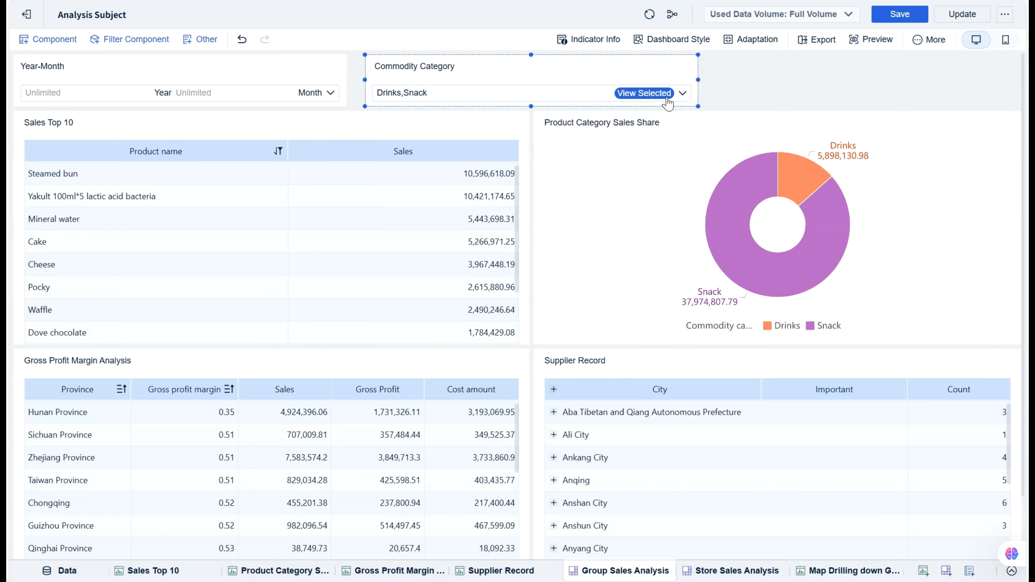
left_click(680, 96)
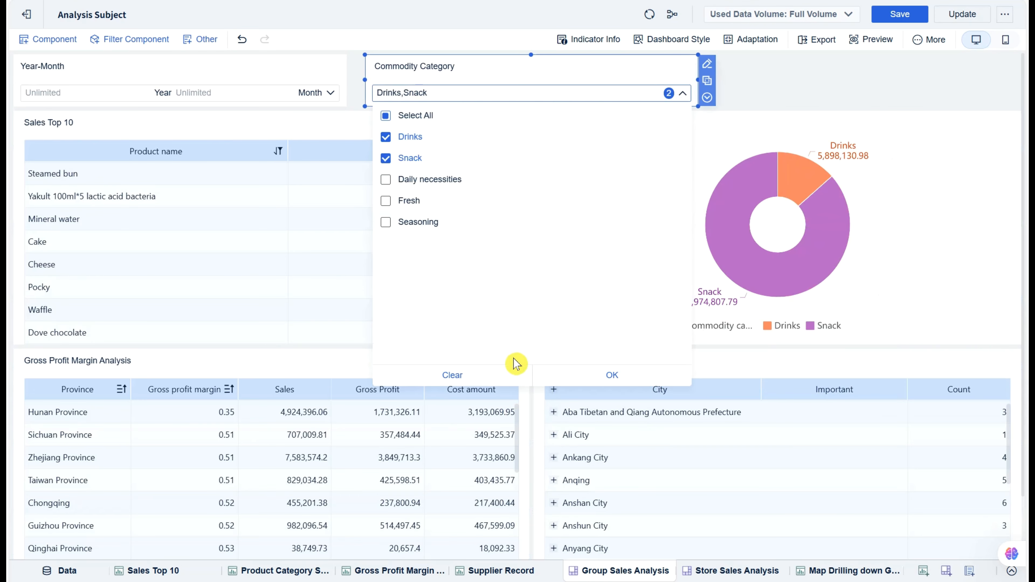
left_click(469, 379)
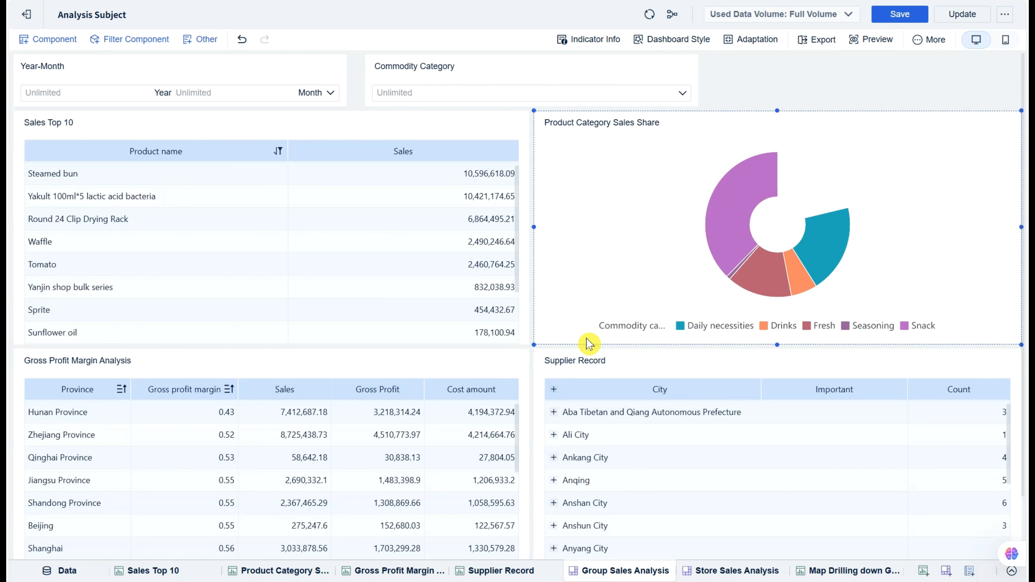
left_click(469, 190)
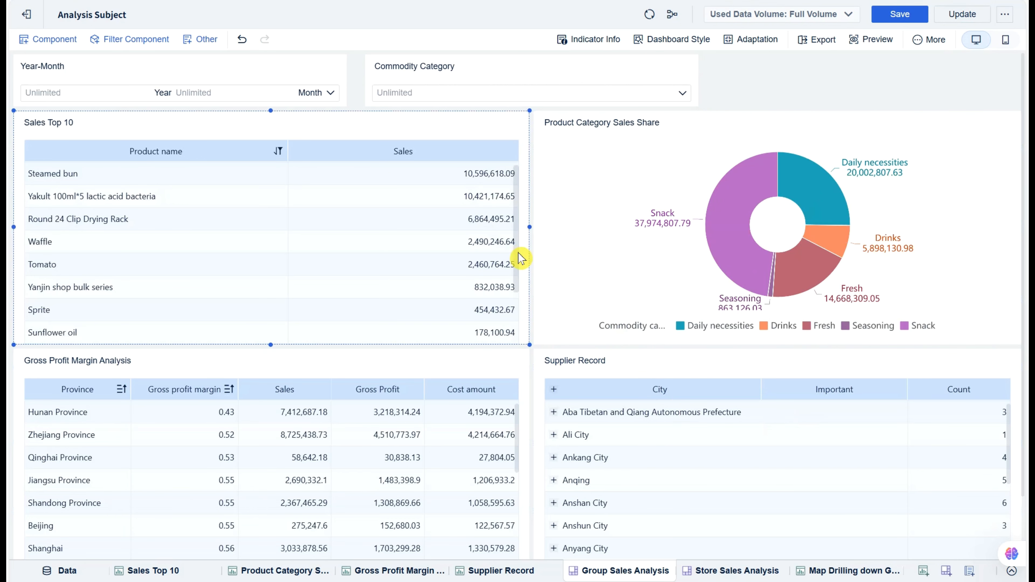
left_click(550, 263)
left_click(293, 314)
left_click(399, 366)
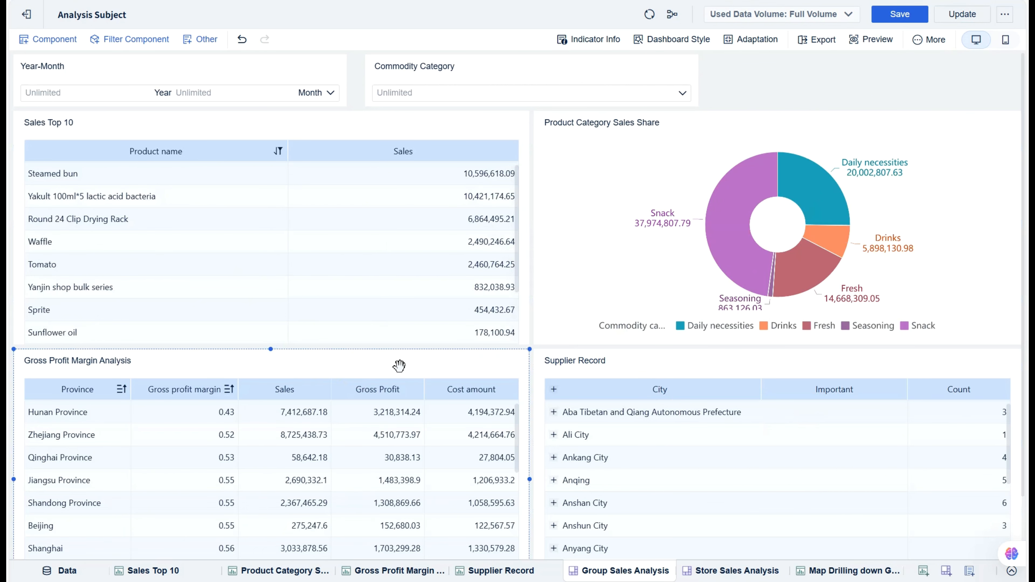
left_click(549, 260)
left_click(349, 247)
left_click(372, 351)
left_click(240, 310)
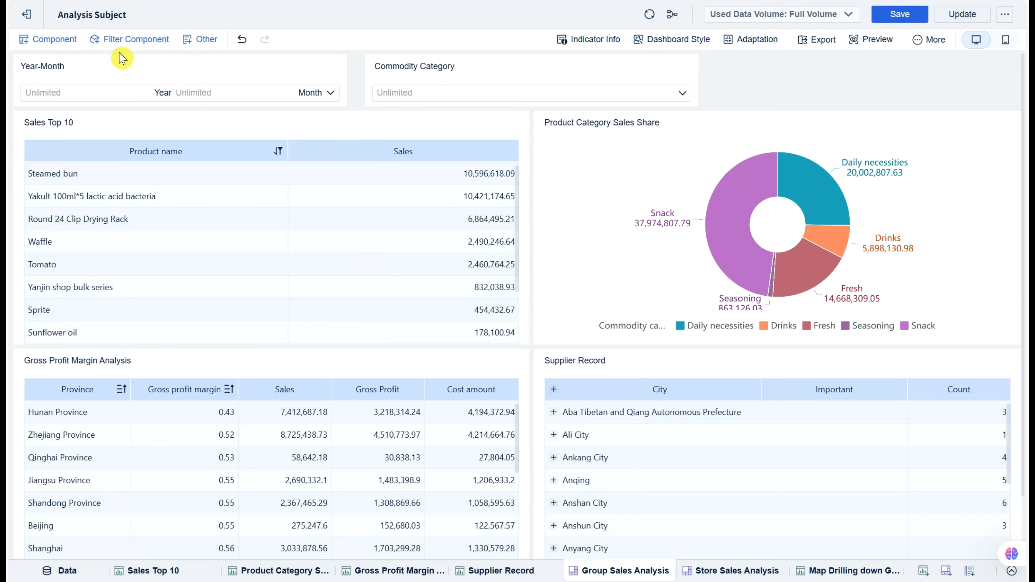
Add a Drop-Down Tree filter beside the Commodity Category filter with Province, City and Store name from Sales Information as its levels
left_click(130, 39)
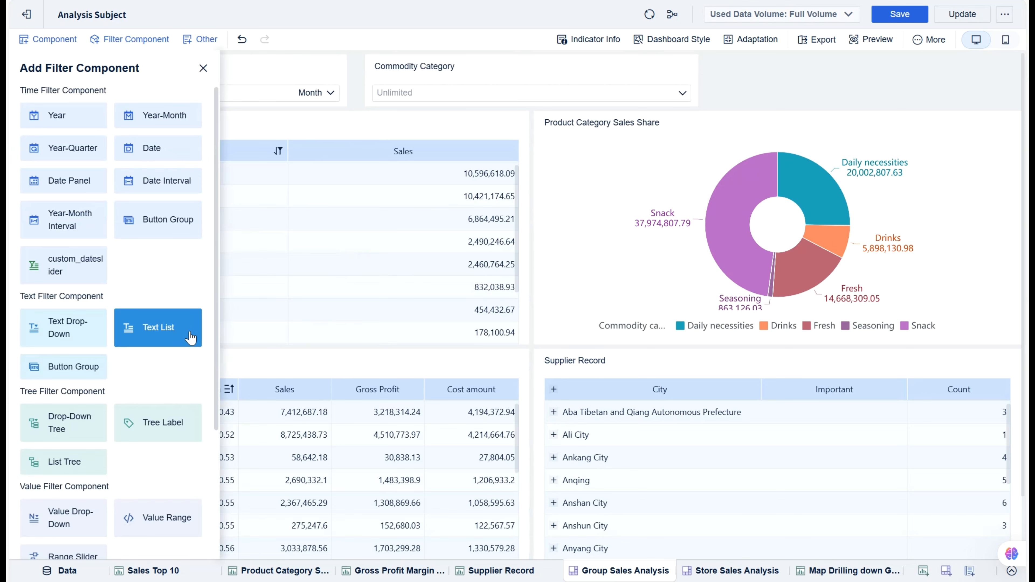
left_click_drag(74, 429, 792, 81)
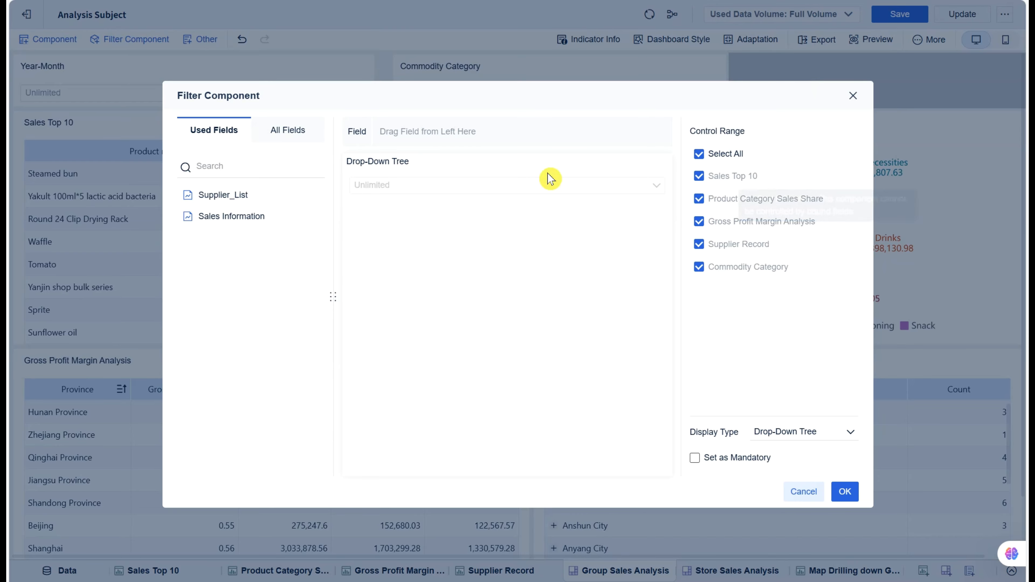
left_click(283, 132)
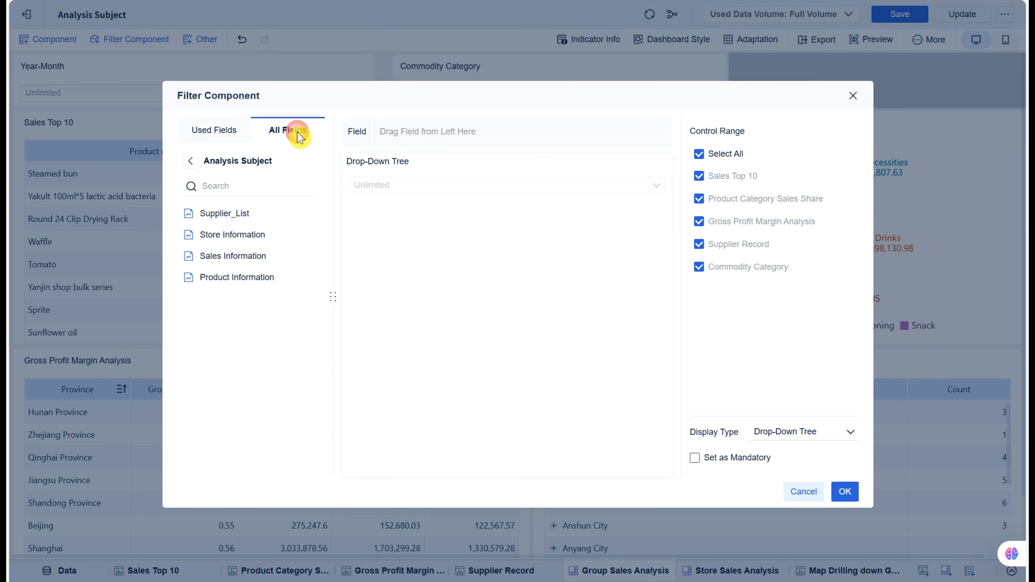
left_click(192, 260)
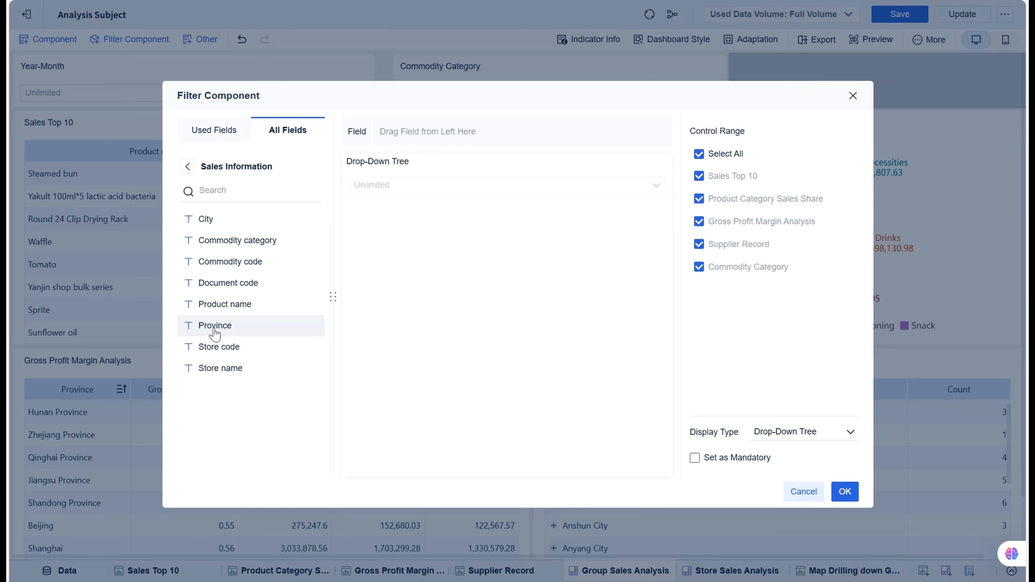
left_click_drag(208, 326, 409, 132)
left_click_drag(207, 219, 480, 129)
left_click_drag(223, 364, 525, 132)
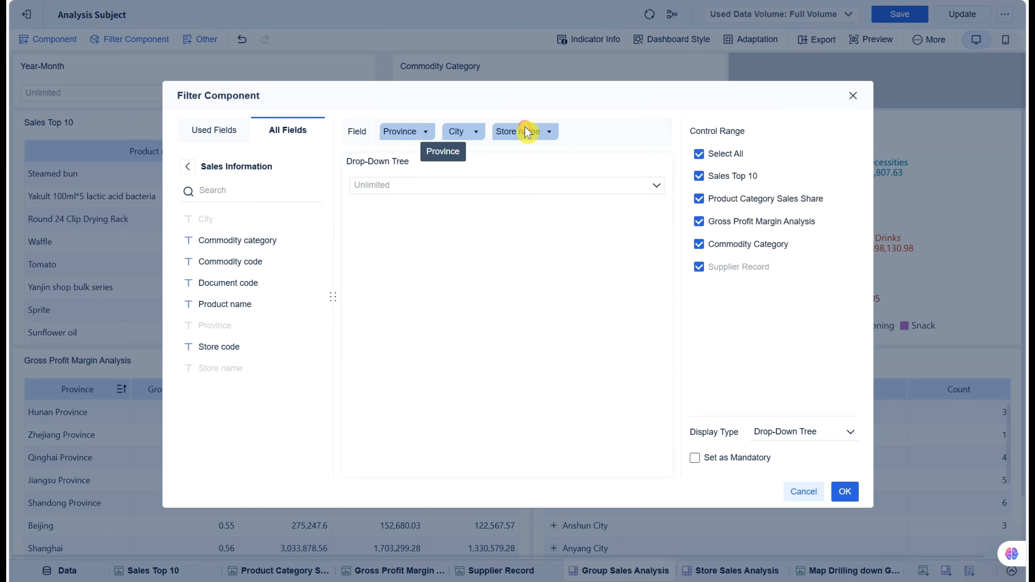
Title the drop-down tree filter "Province, City and Store" and limit its control range to Sales Top 10 and Product Category Sales Share
left_click(393, 169)
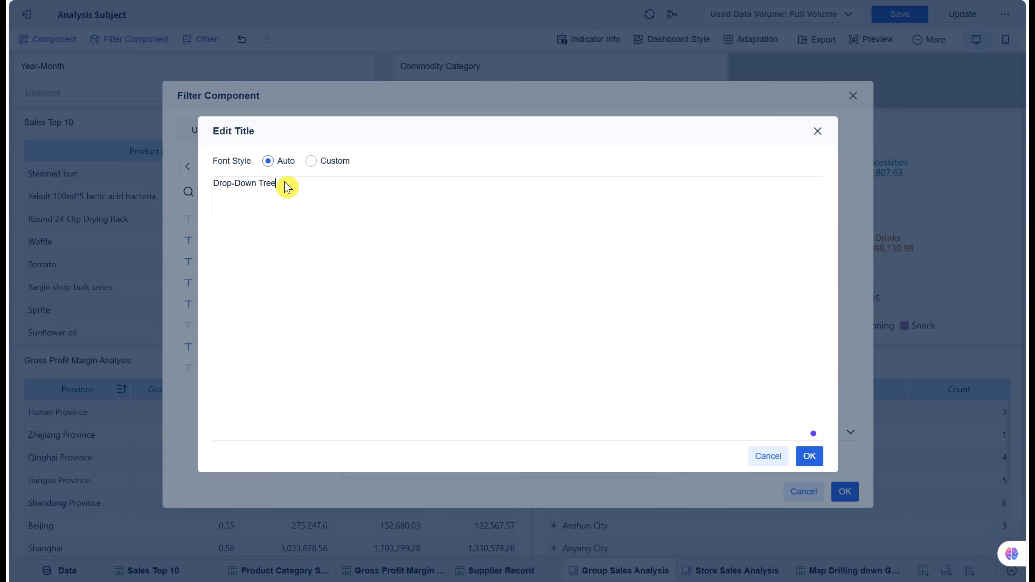
left_click_drag(286, 186, 154, 185)
type("Province, City and Store")
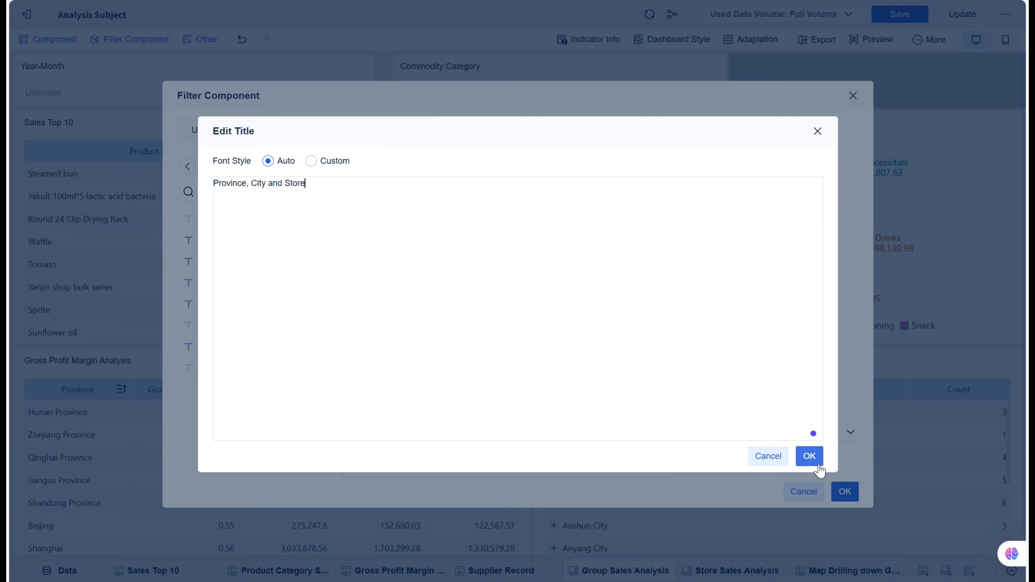
left_click(809, 456)
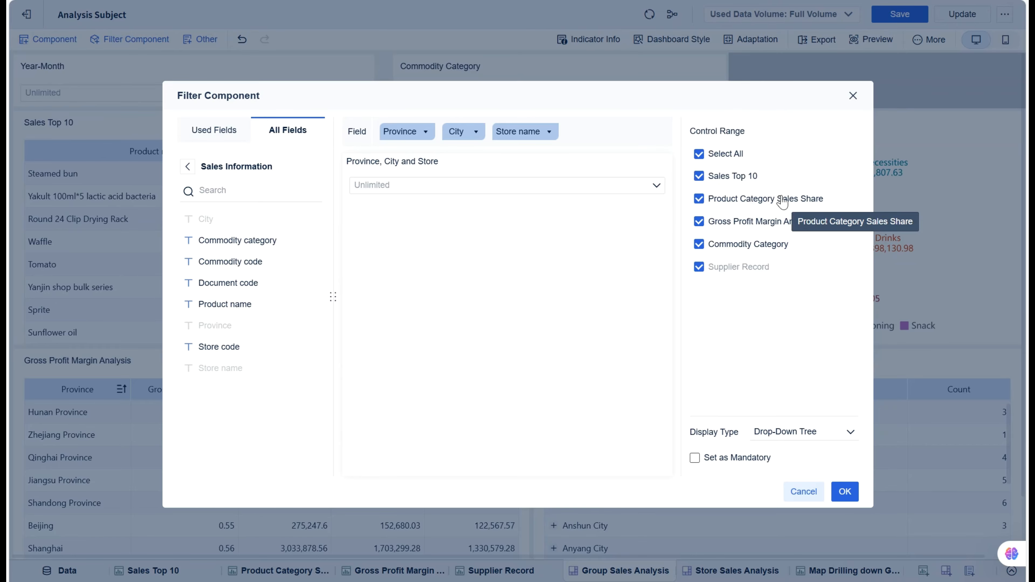
left_click(699, 222)
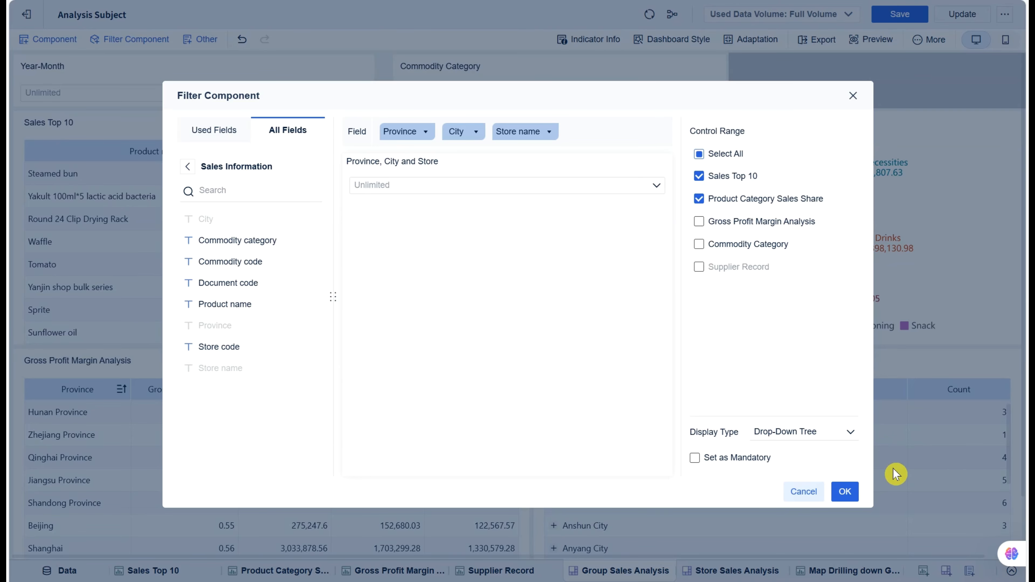
left_click(845, 492)
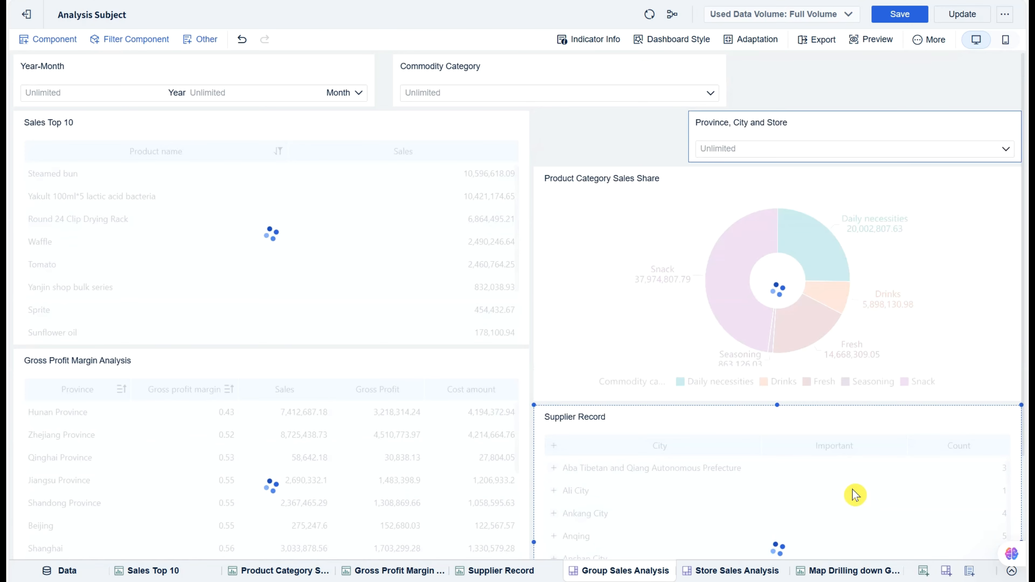
Narrow the Commodity Category filter so the Province, City and Store filter fits beside it in the same row
left_click_drag(714, 74, 699, 105)
left_click(358, 69)
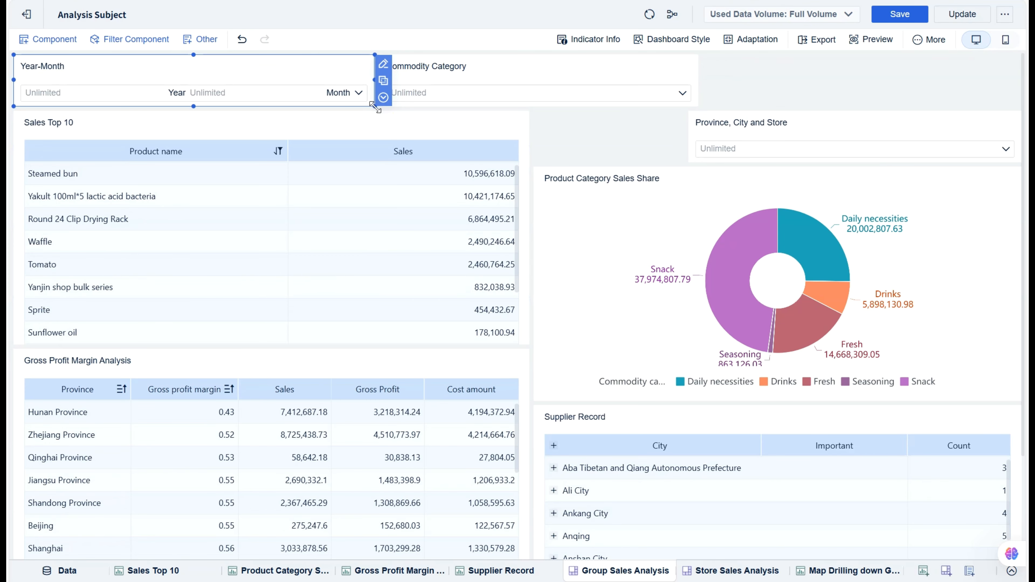
left_click(557, 79)
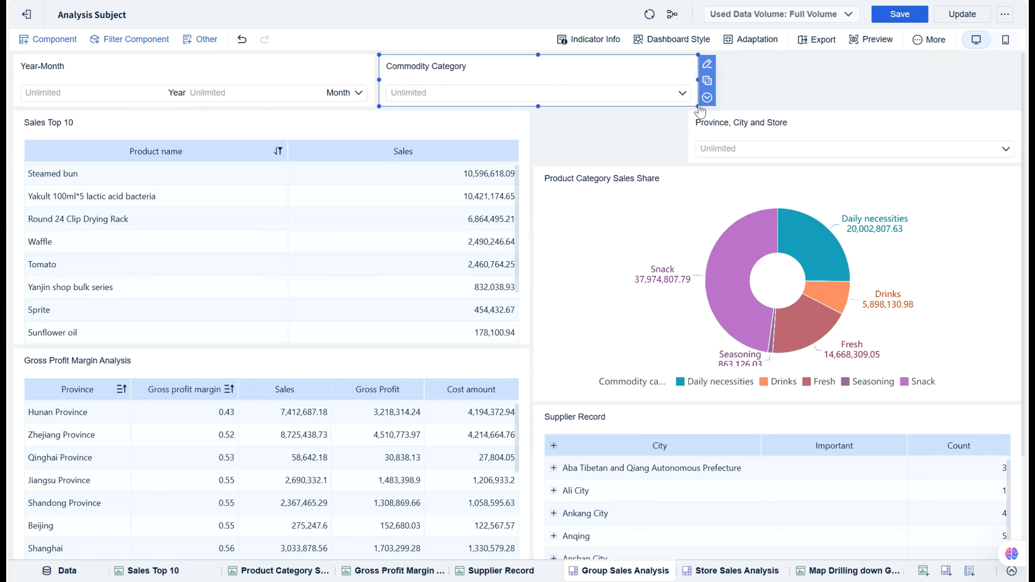
left_click_drag(693, 101, 686, 105)
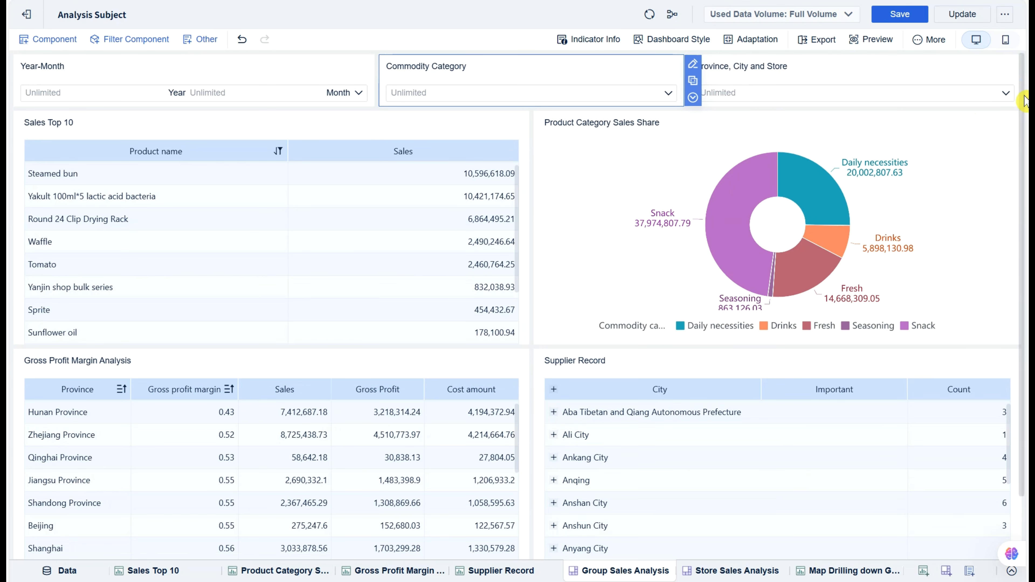
Test the Province, City and Store filter with Anhui Province and Beijing selected, and clear the selection
left_click(1007, 95)
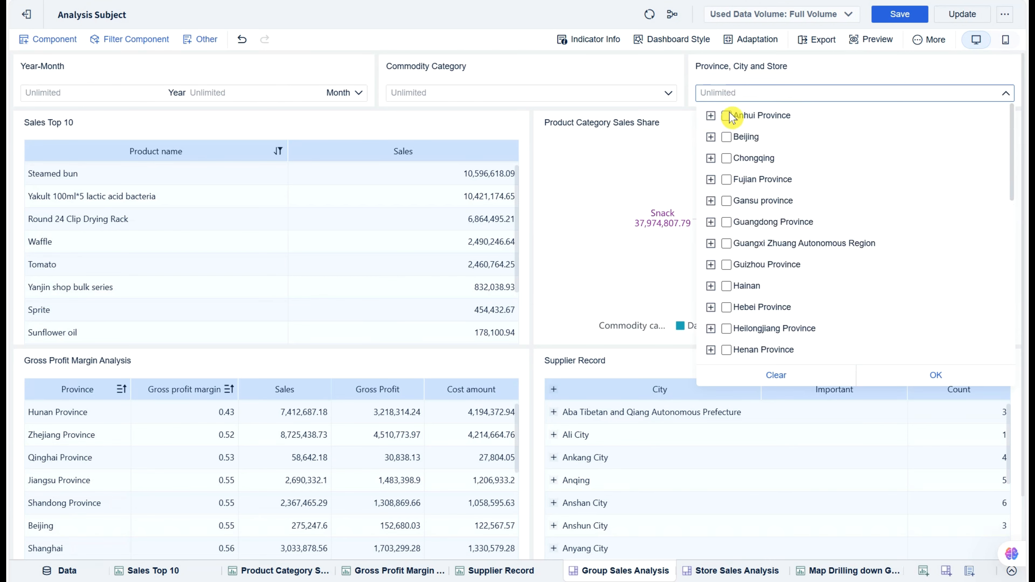
left_click(727, 115)
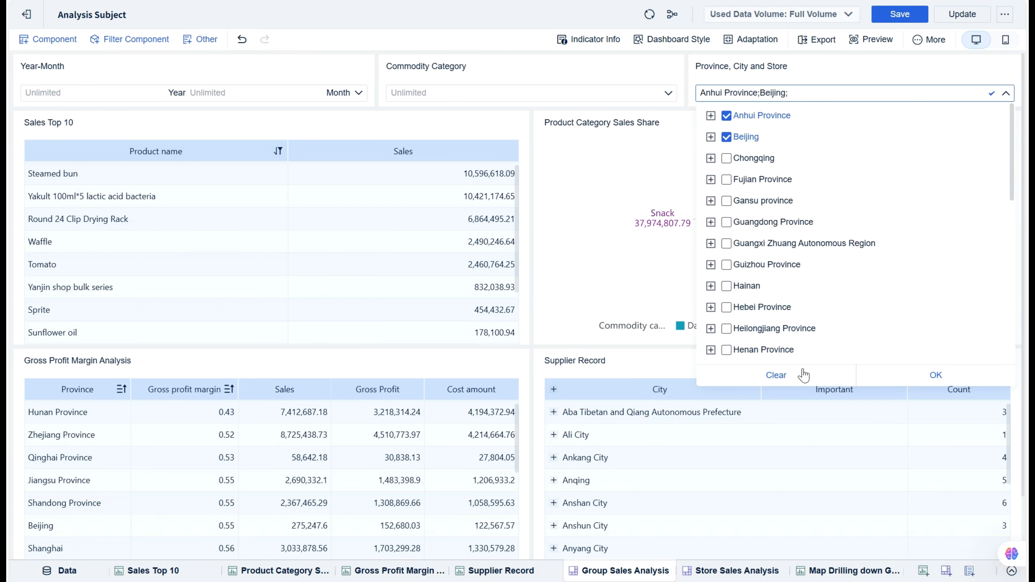
left_click(913, 376)
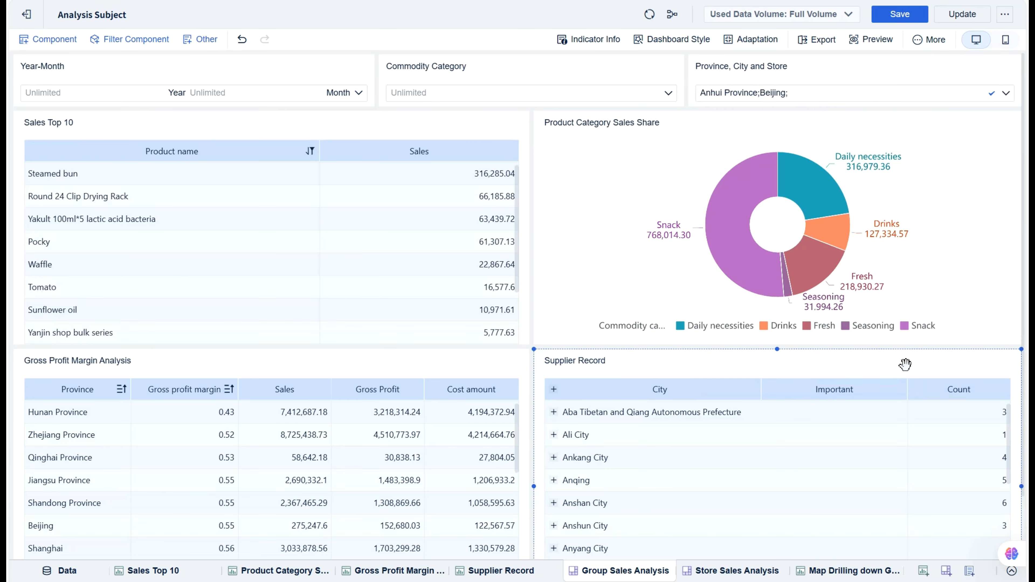
left_click(1008, 94)
left_click(776, 374)
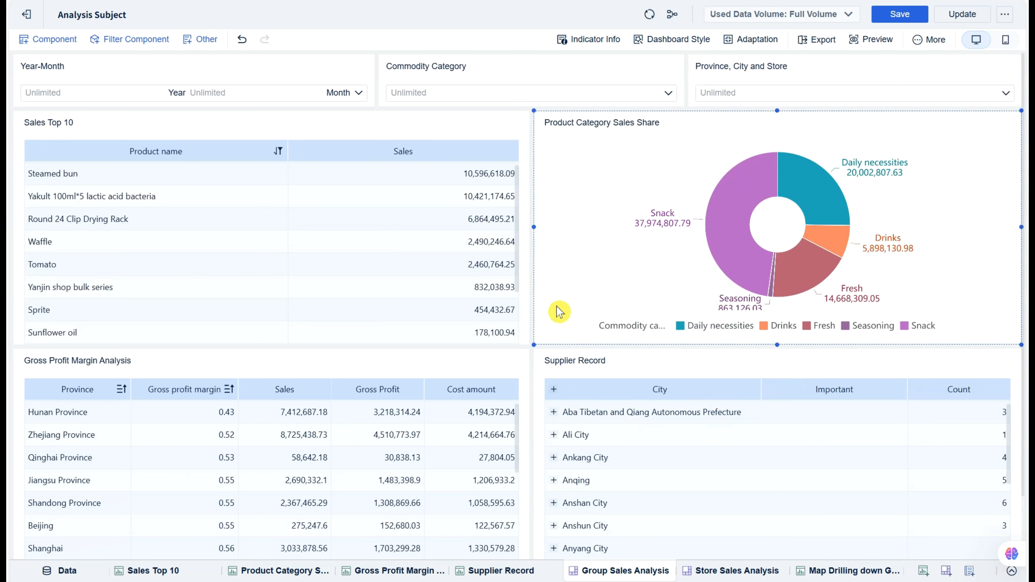
left_click(136, 40)
scroll(98, 489, "down", 4)
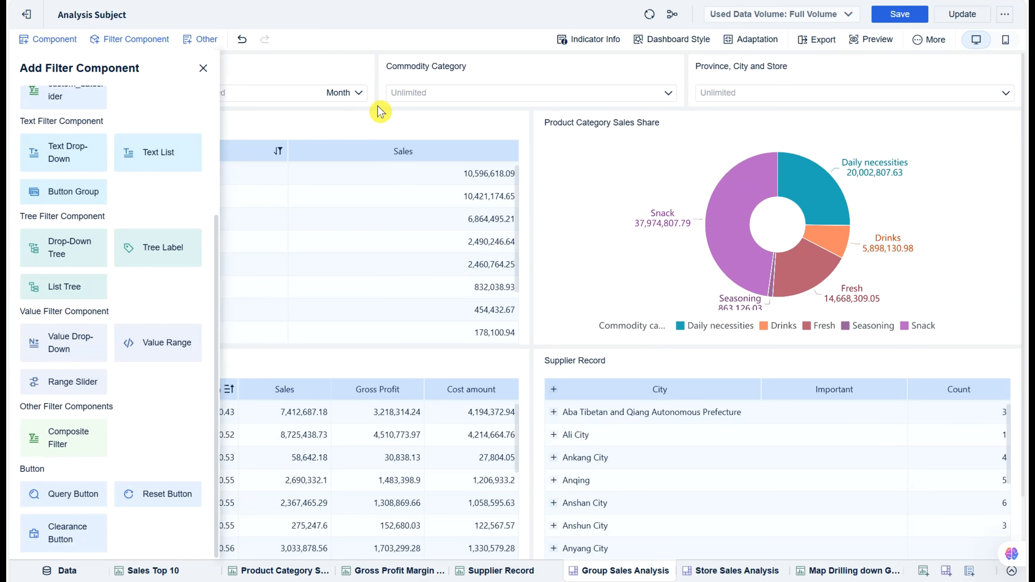
left_click(204, 68)
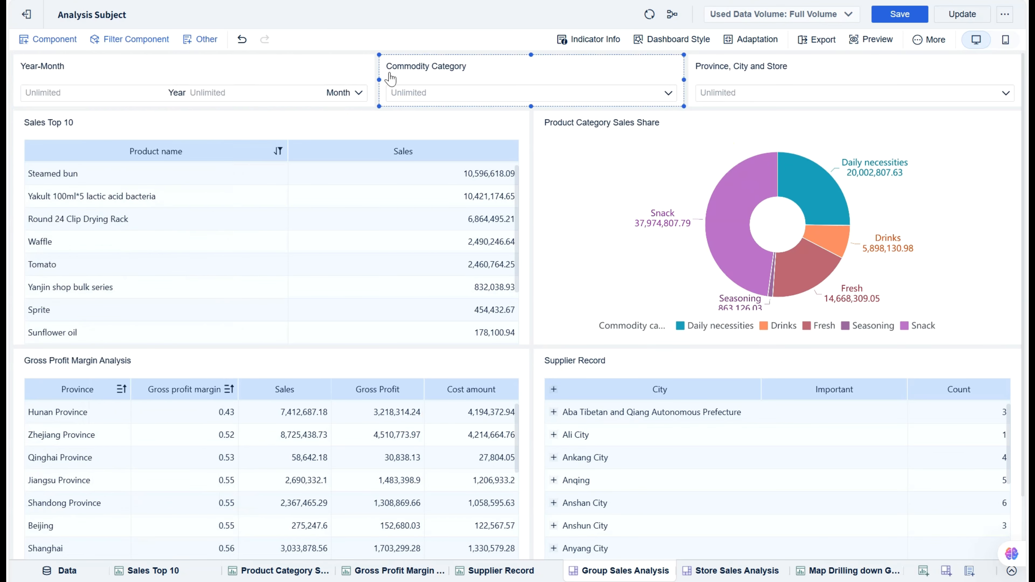
Shrink the Year-Month, Commodity Category, and Province, City and Store filters to compact single-line size and line them up side by side
left_click(352, 72)
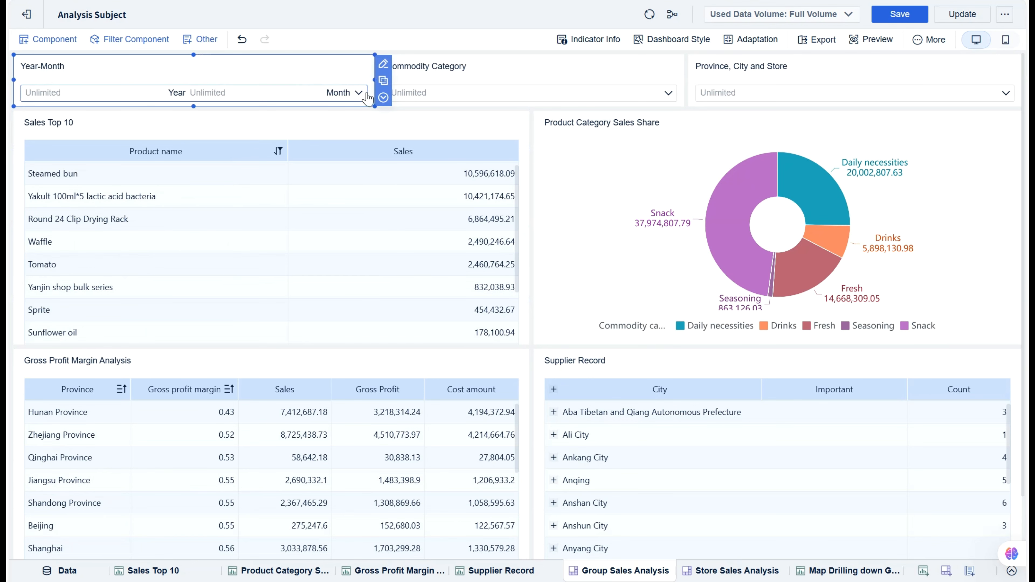
left_click_drag(372, 105, 326, 100)
left_click(518, 72)
left_click_drag(518, 72, 446, 72)
left_click(602, 96)
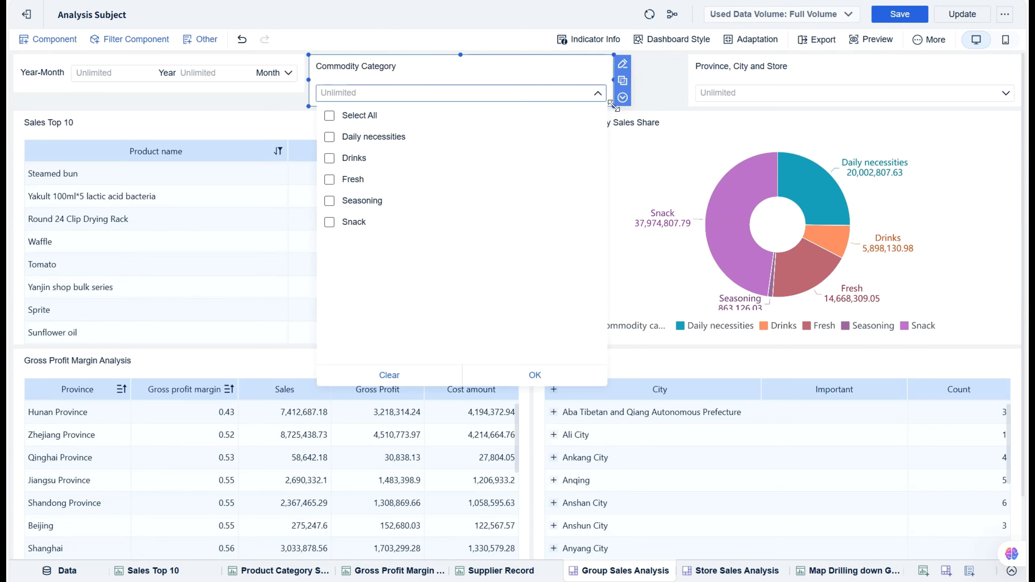
left_click_drag(613, 104, 575, 93)
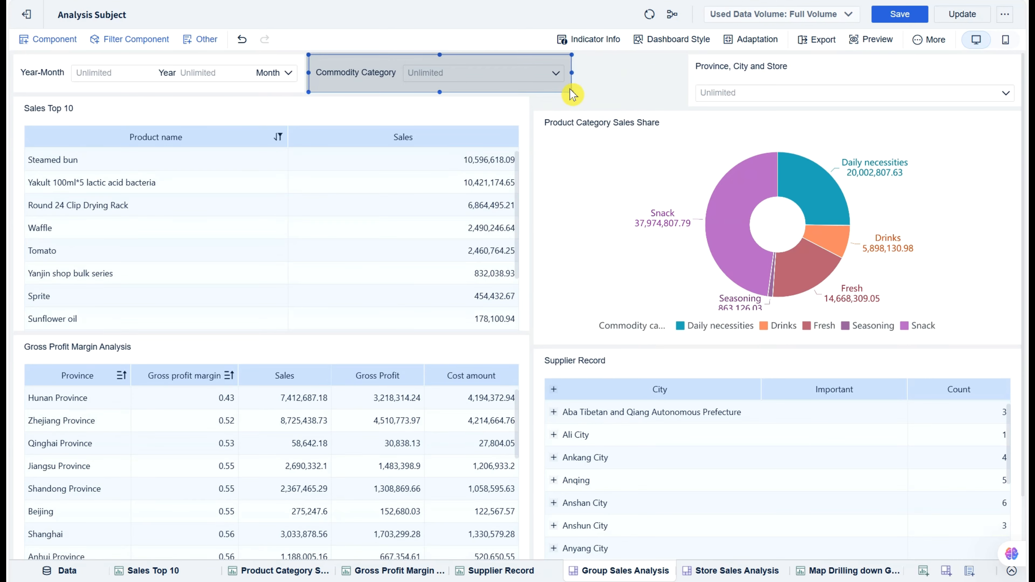
left_click_drag(700, 67, 604, 76)
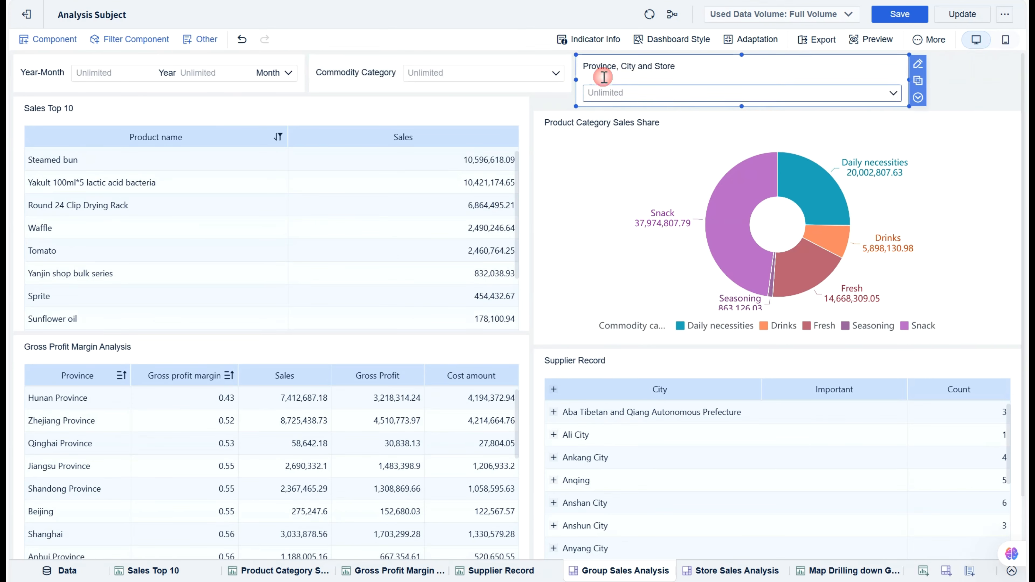
left_click_drag(907, 105, 849, 97)
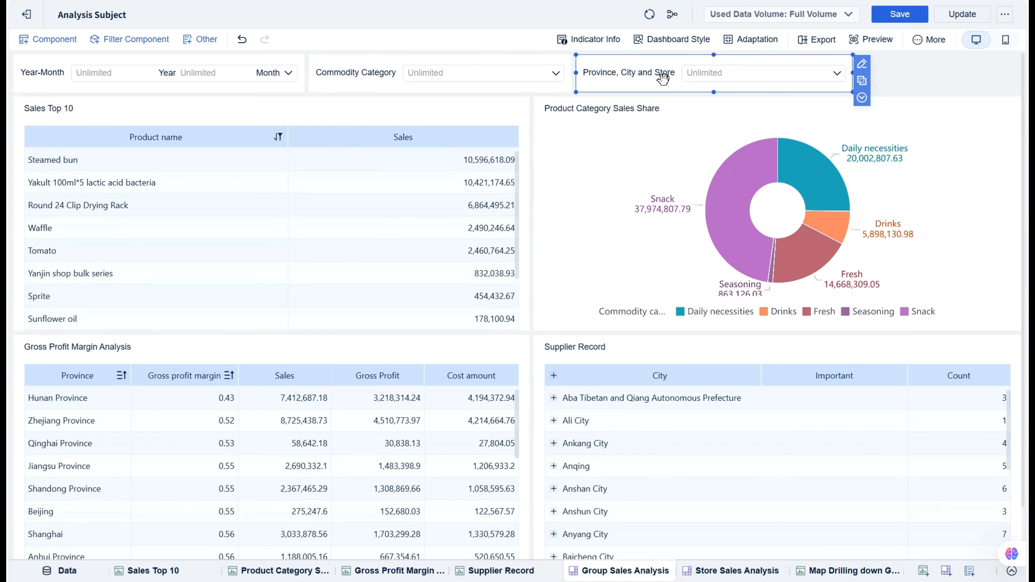
Add a Query button and a Reset button beside the Province, City and Store filter, sized to match the filter row's height
left_click(716, 148)
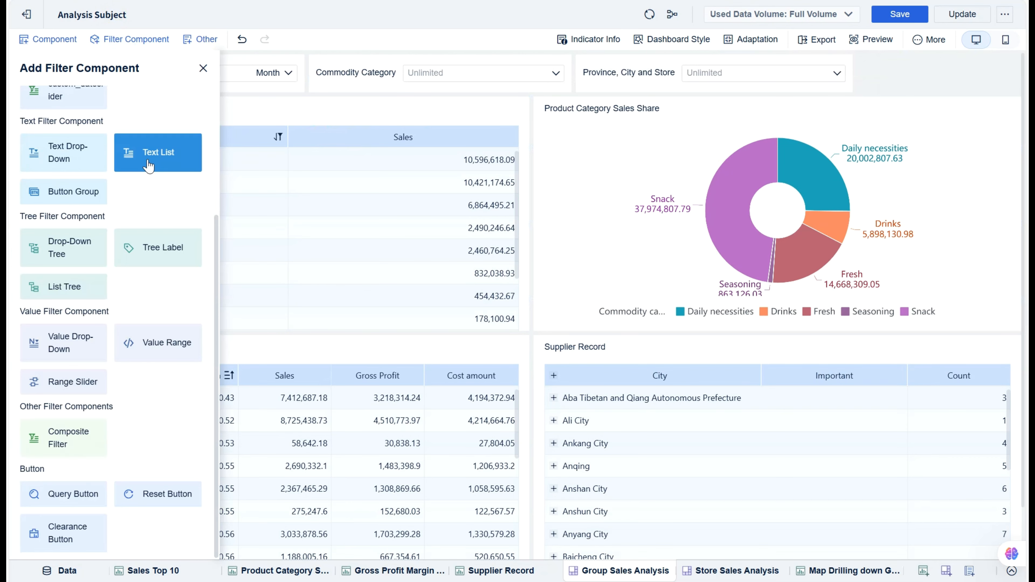
left_click_drag(904, 36, 912, 103)
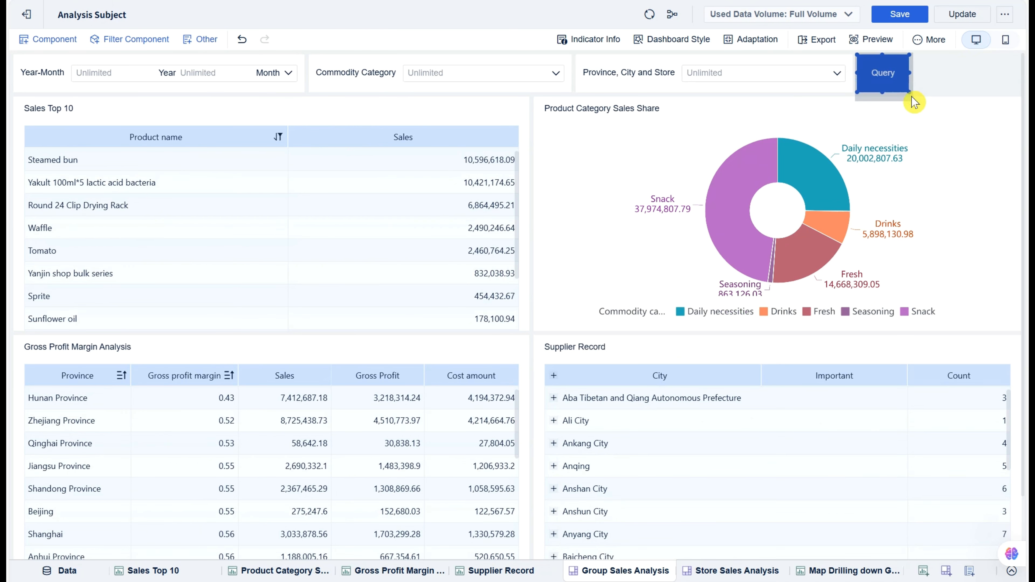
mouse_move(134, 40)
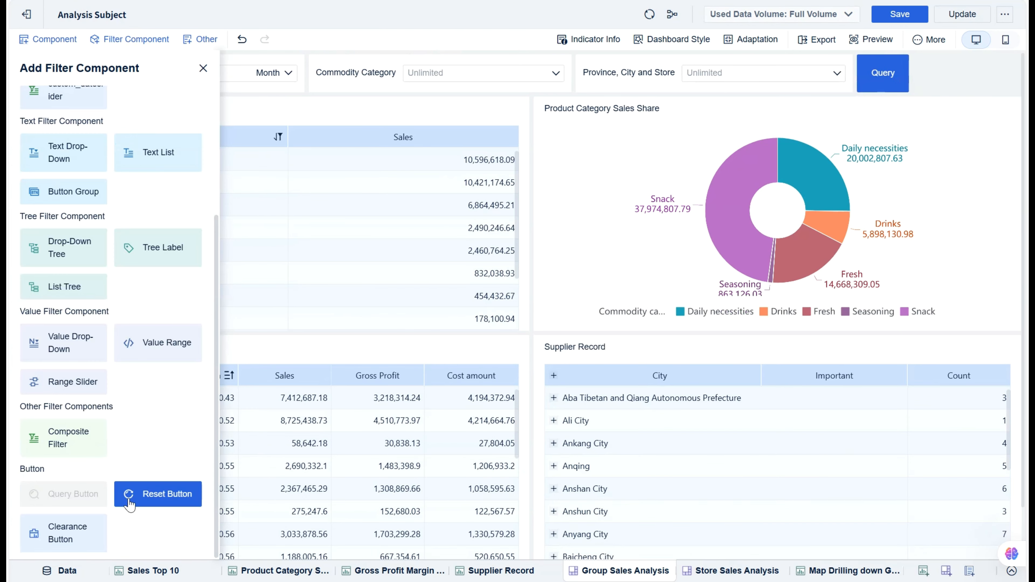
left_click_drag(157, 495, 936, 105)
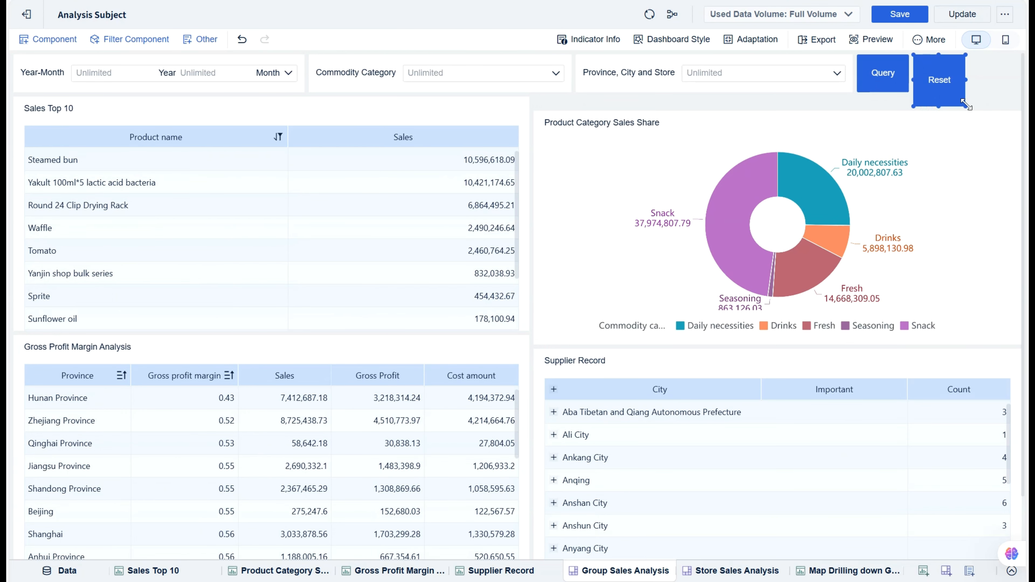
left_click(981, 123)
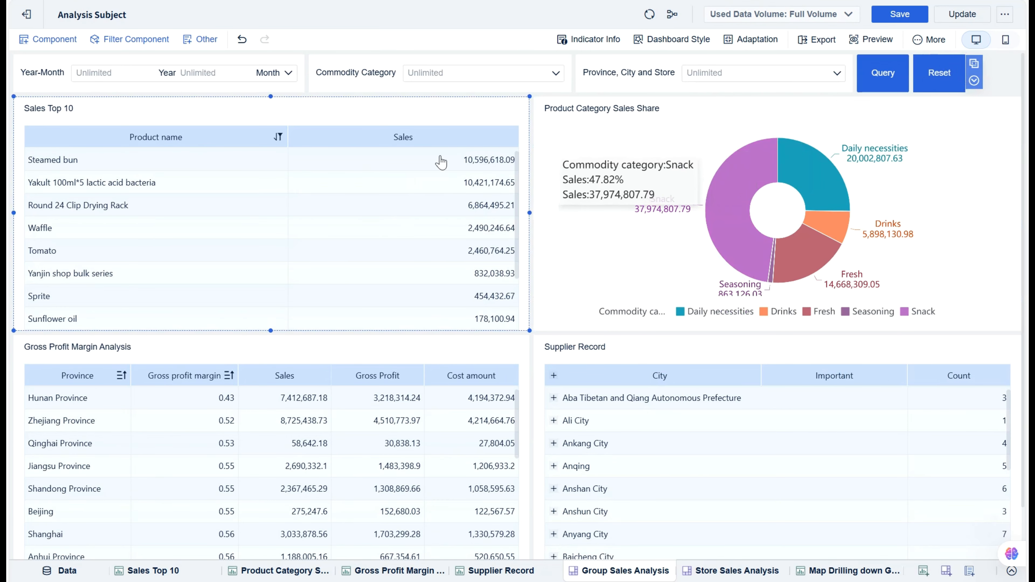
Set the Year-Month filter to year 2025, month 8
left_click(275, 119)
left_click(281, 74)
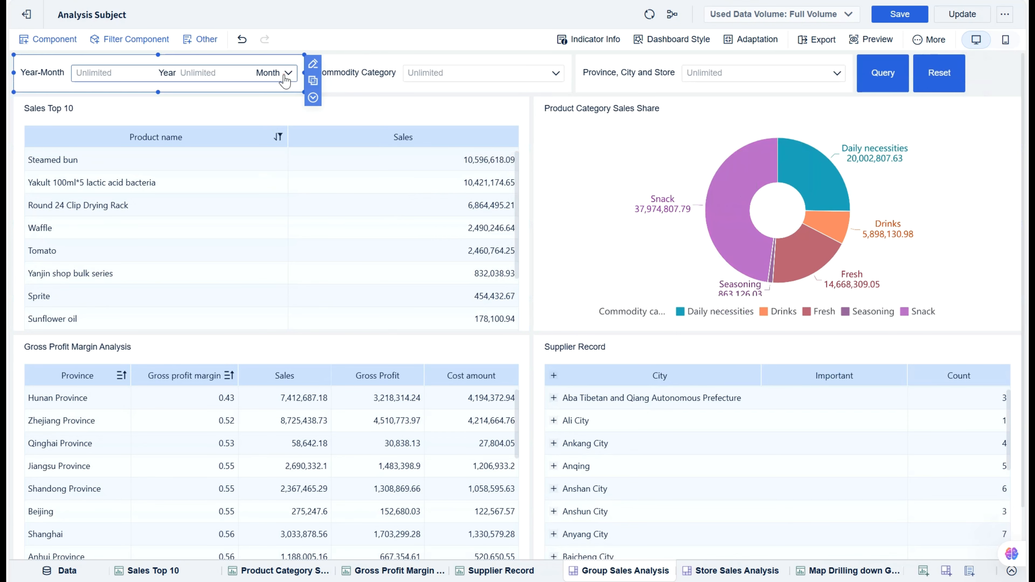
left_click(154, 129)
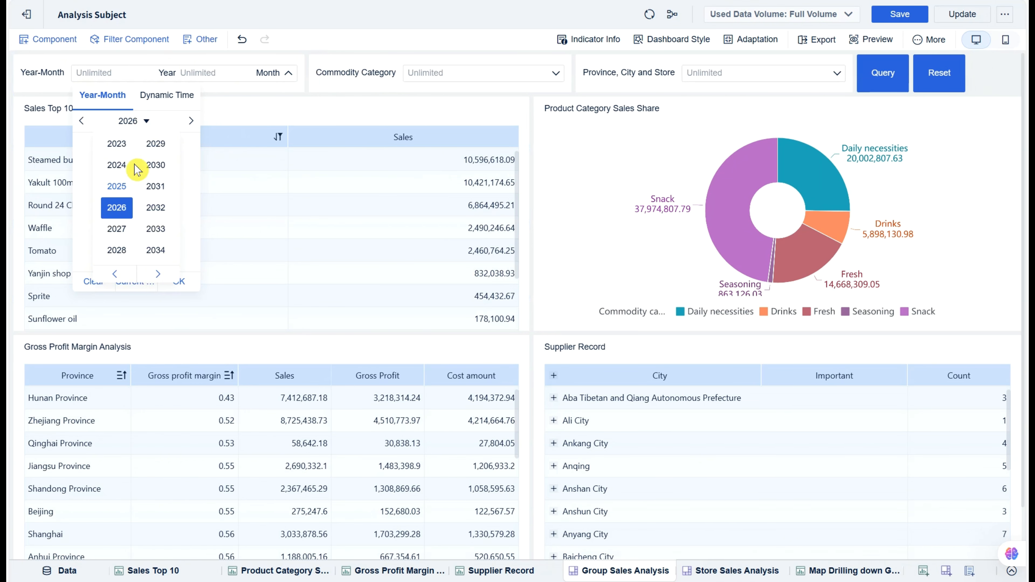
left_click(130, 192)
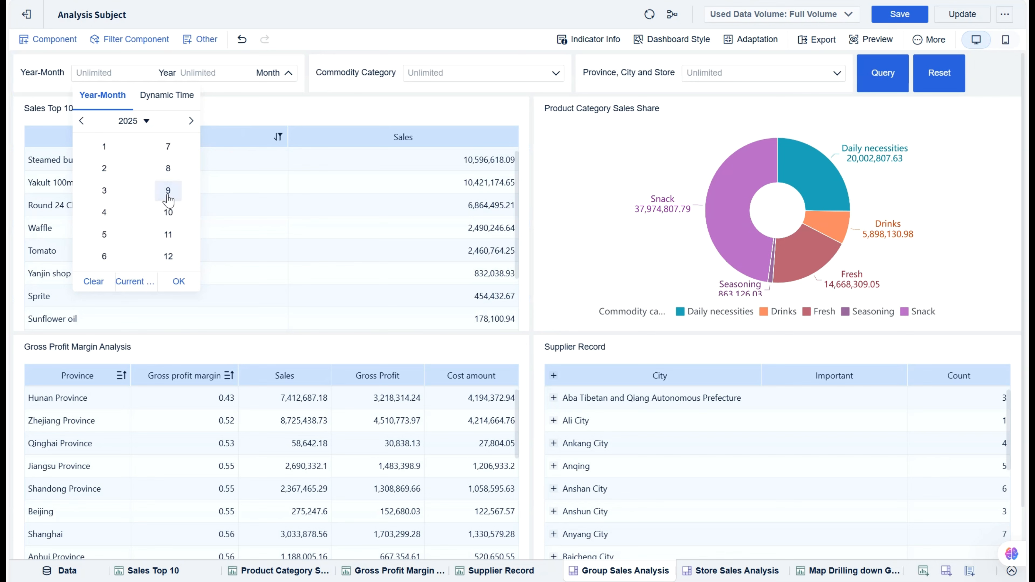
left_click(168, 172)
Select Drinks and Snack in the Commodity Category filter and confirm the selection
left_click(447, 76)
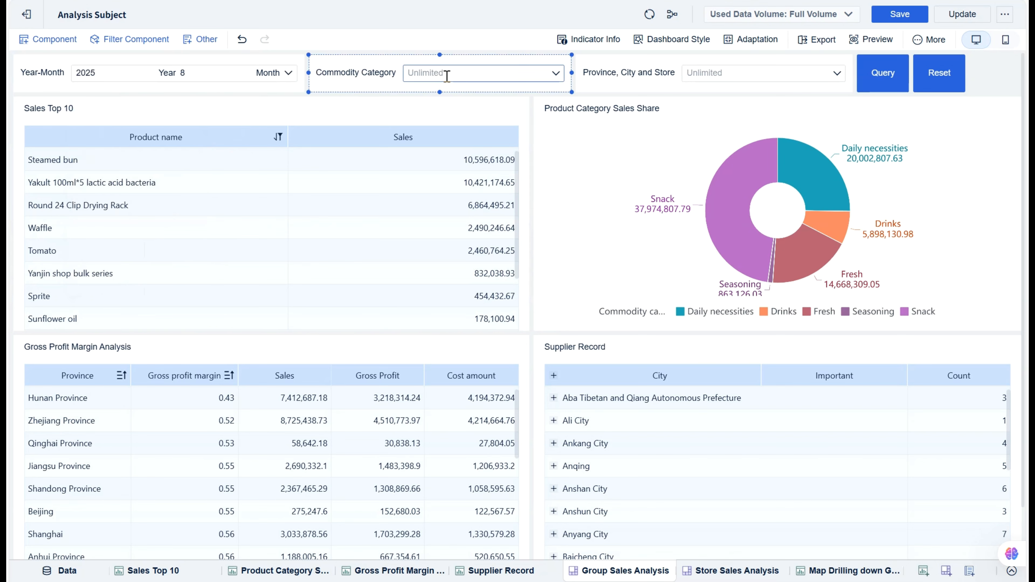
left_click(558, 75)
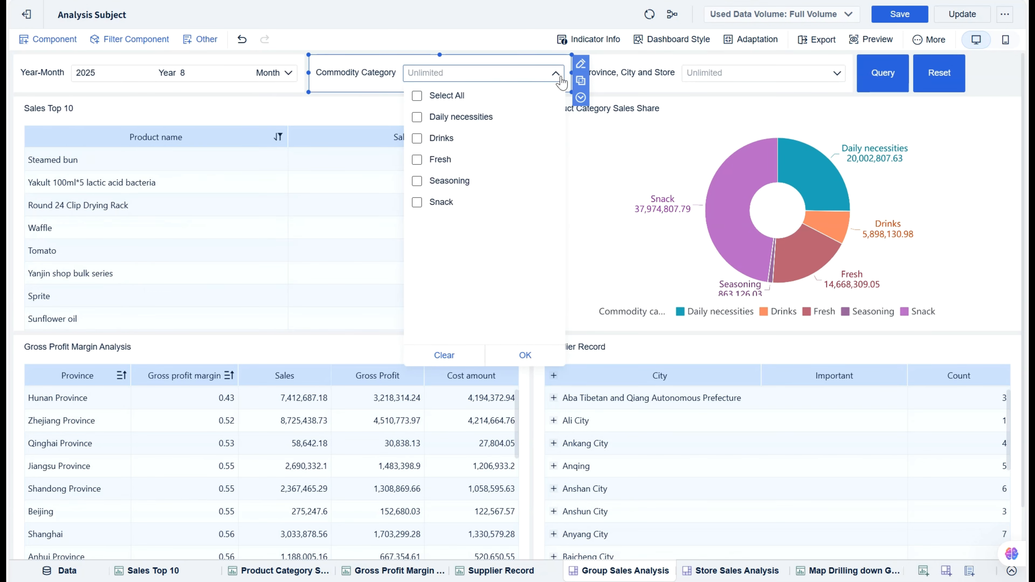
left_click(450, 208)
left_click(451, 148)
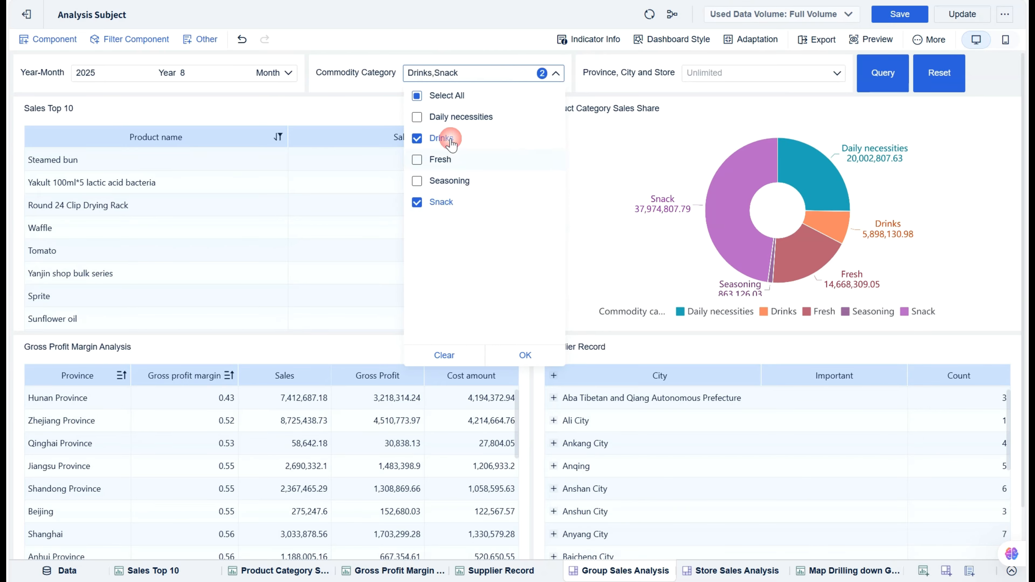
left_click(530, 354)
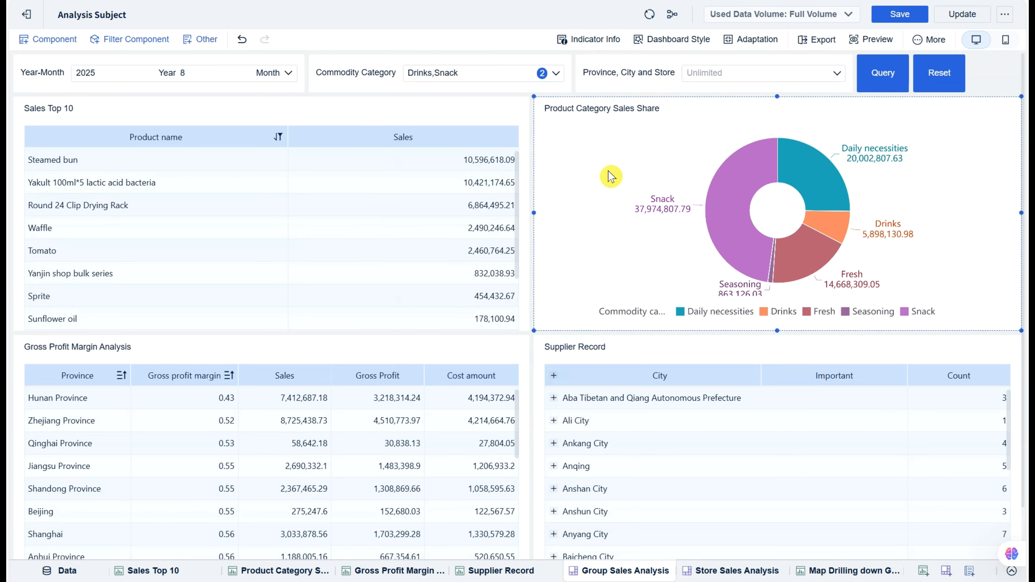
Select Beijing and Chongqing in the Province, City and Store filter and confirm the selection
left_click(831, 80)
left_click(836, 81)
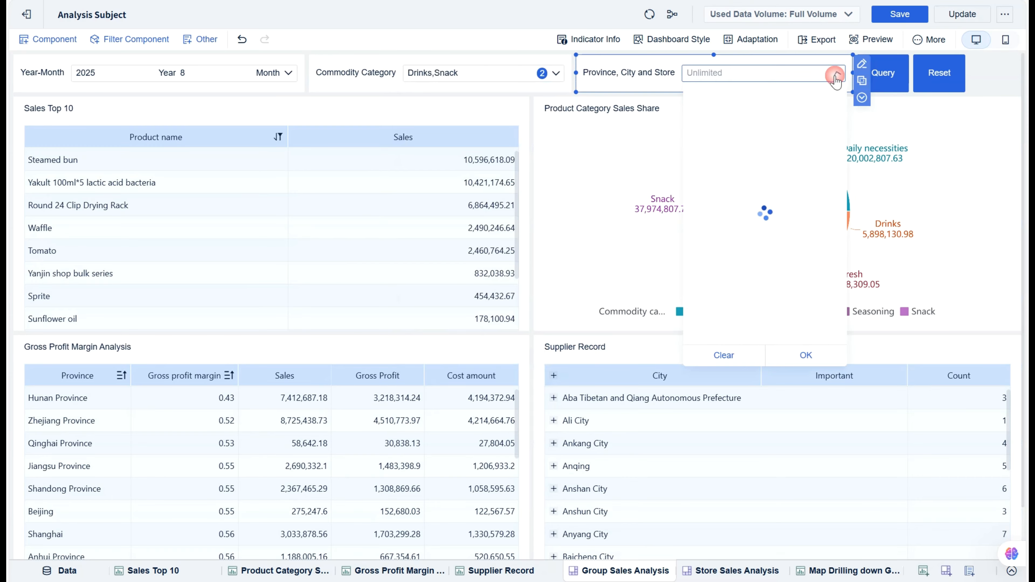
left_click(719, 122)
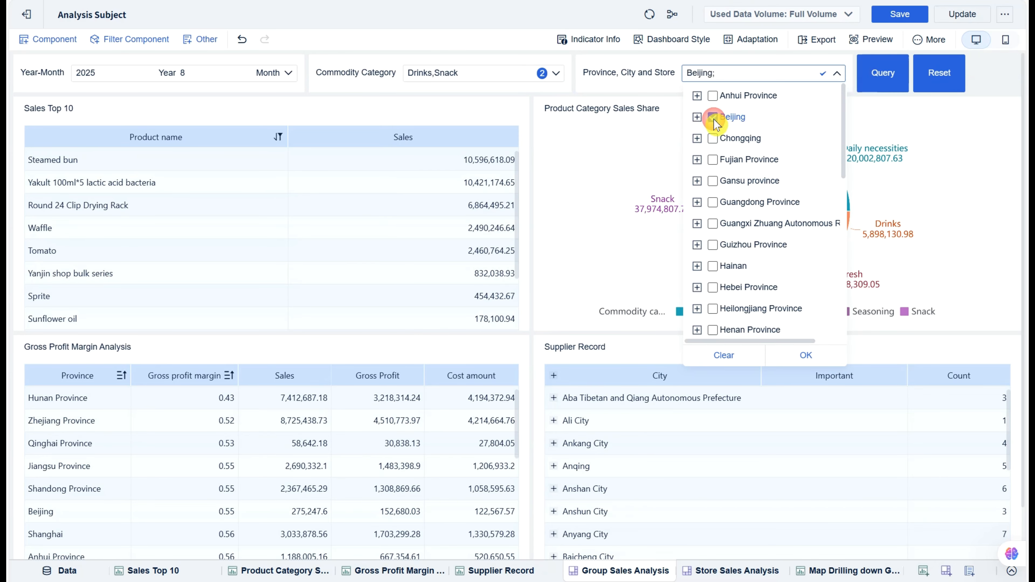
left_click(718, 139)
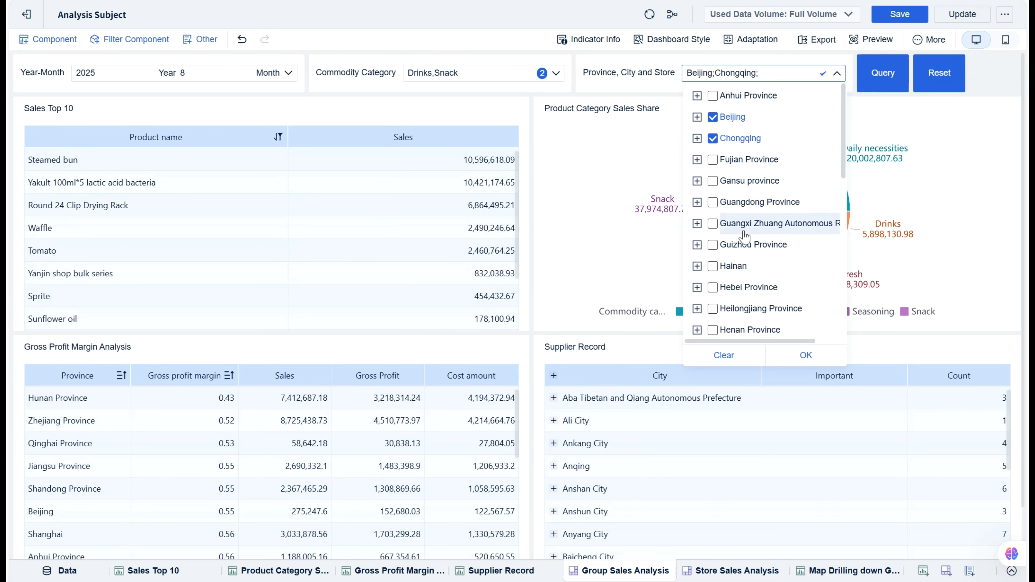
left_click(797, 358)
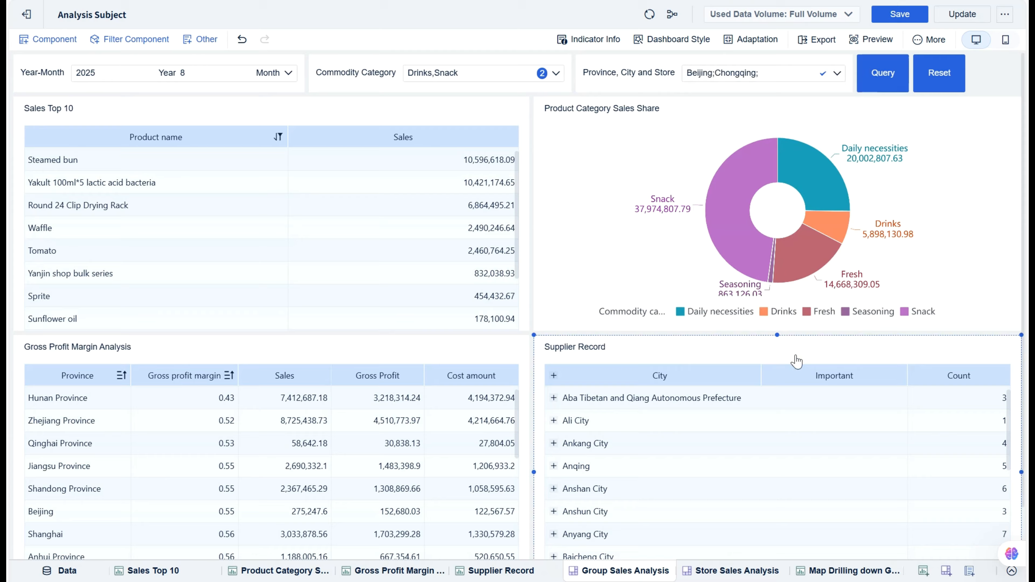
Run the query with the chosen filter values, select the Reset button component and switch the dashboard to preview mode
left_click(890, 74)
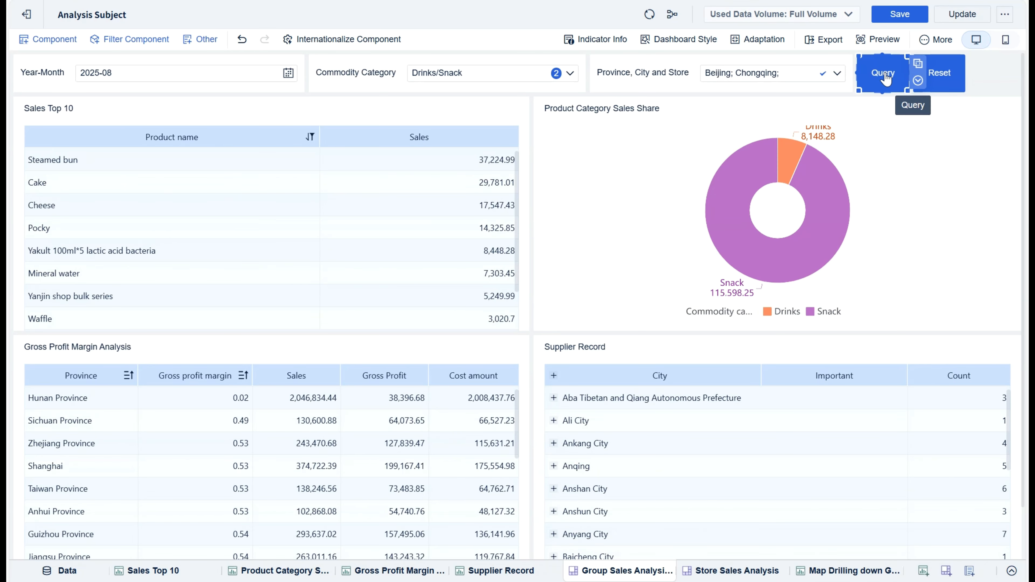
left_click(936, 90)
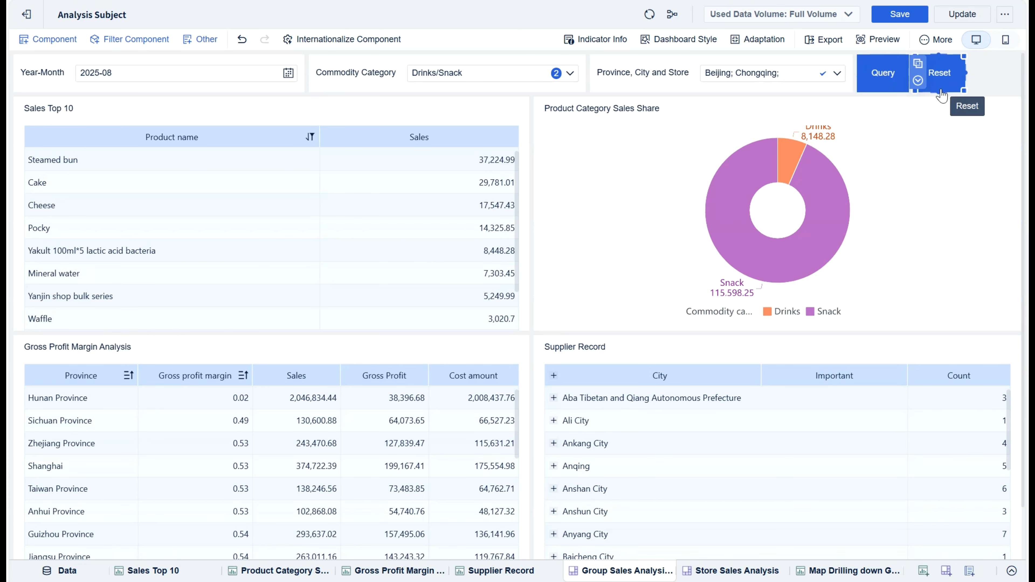
left_click(899, 68)
left_click(875, 48)
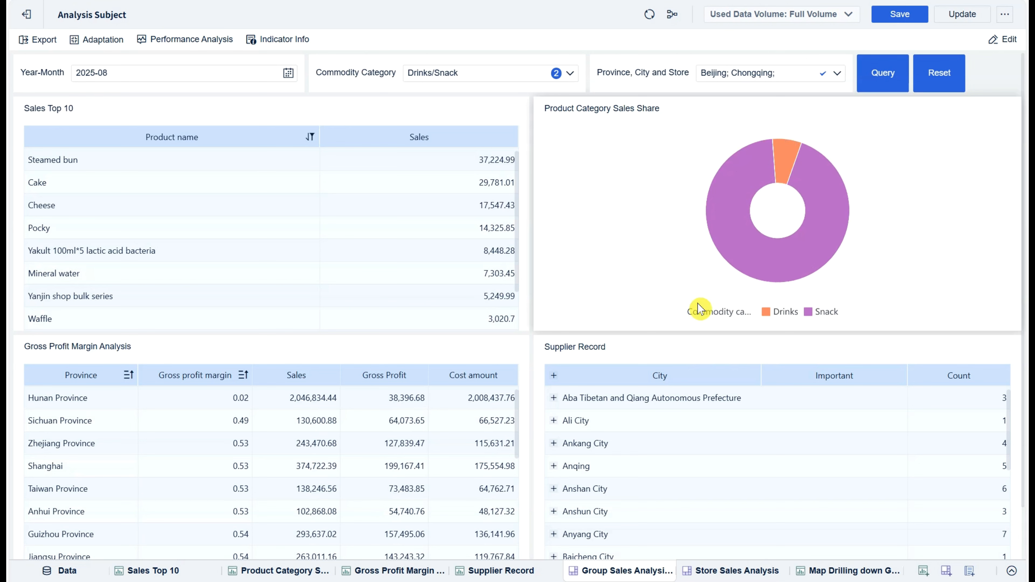
Test the reset function by adding Anhui Province to the Province, City and Store filter, confirming the selection and resetting the filters
left_click(837, 75)
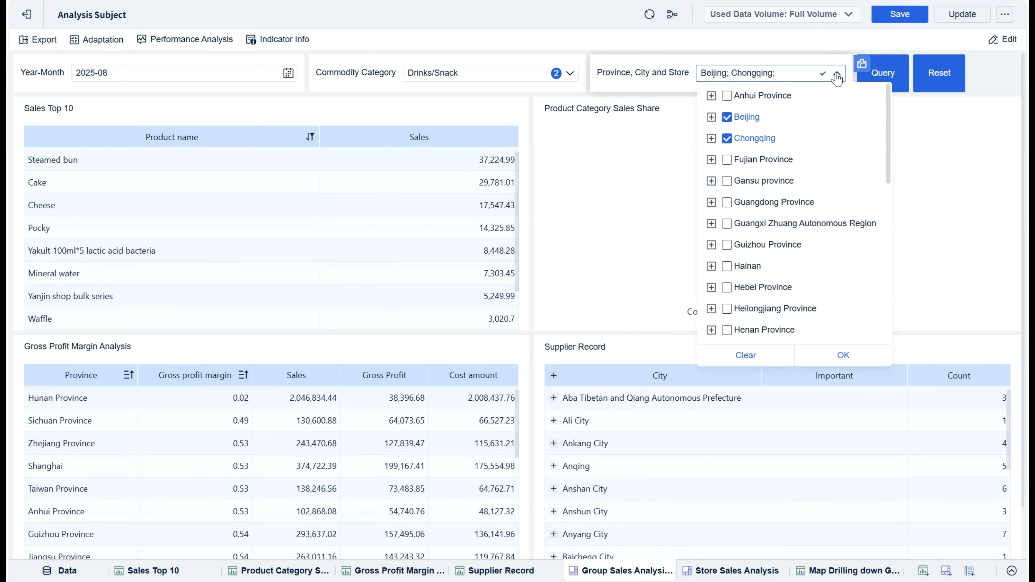
left_click(728, 95)
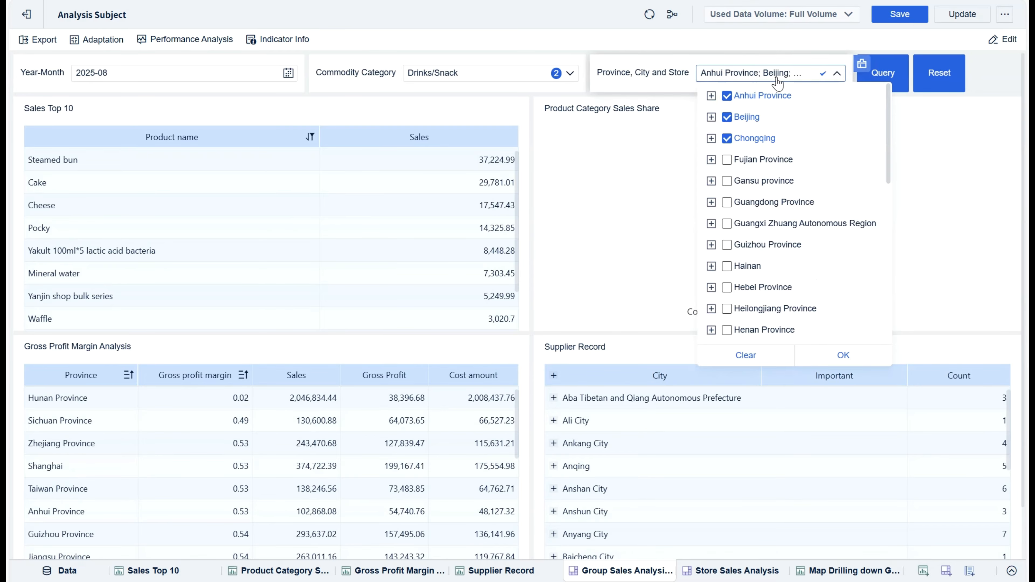
left_click(840, 356)
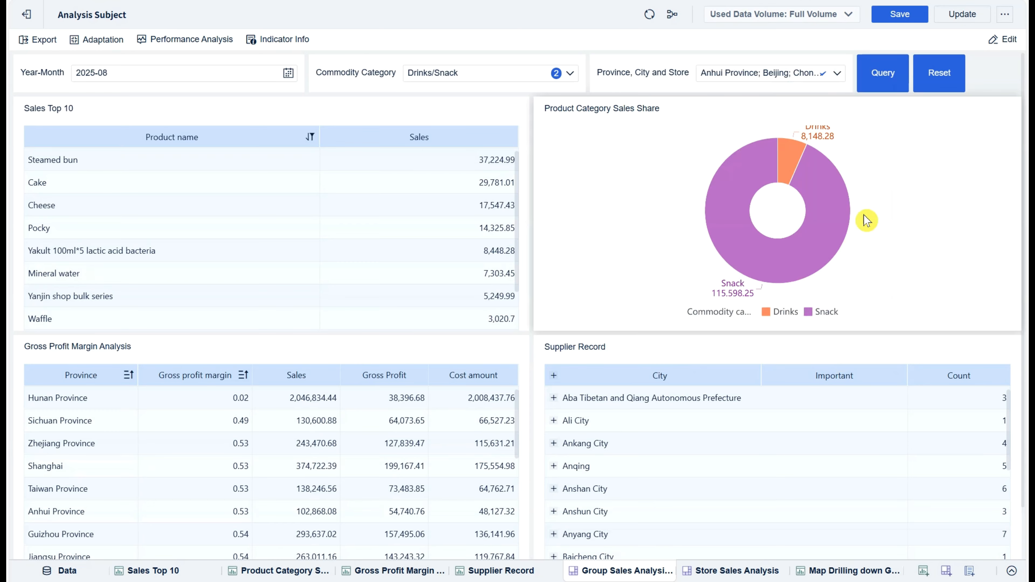
left_click(948, 81)
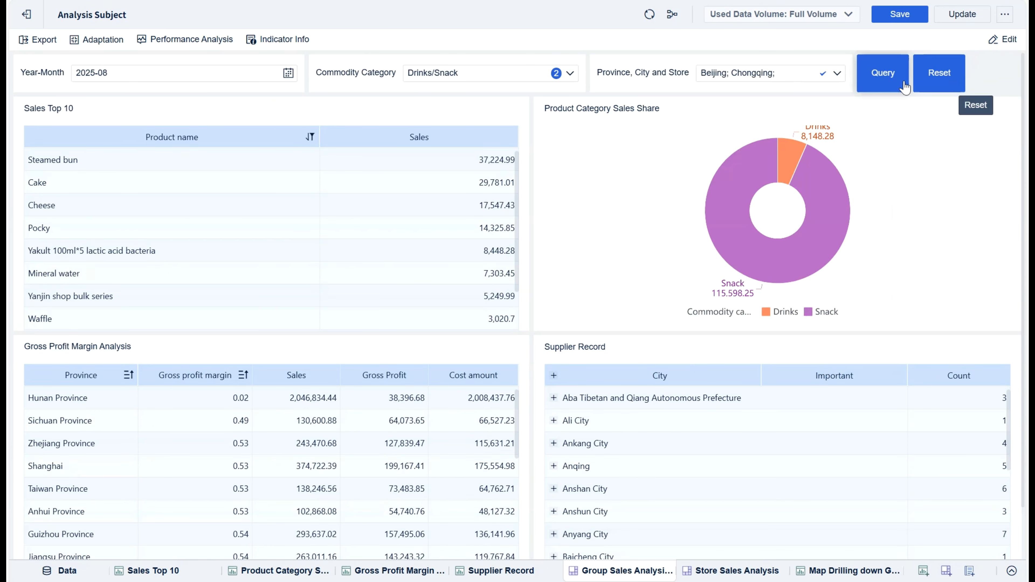